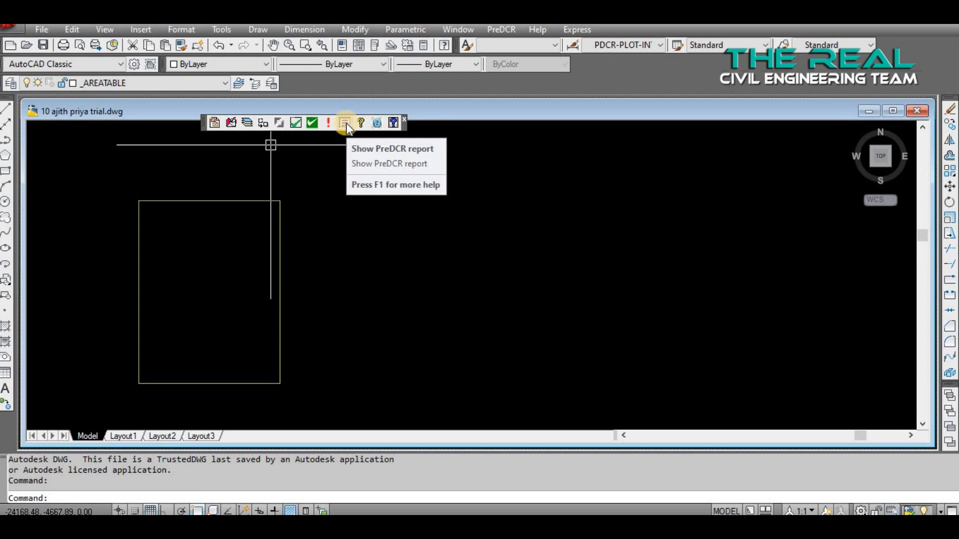
Recreate the PreDCR project details, keeping the Detail Town Planning Scheme development area and enabling the occupancy check as Fully OC
{"action": "left_click", "coordinate": [216, 123]}
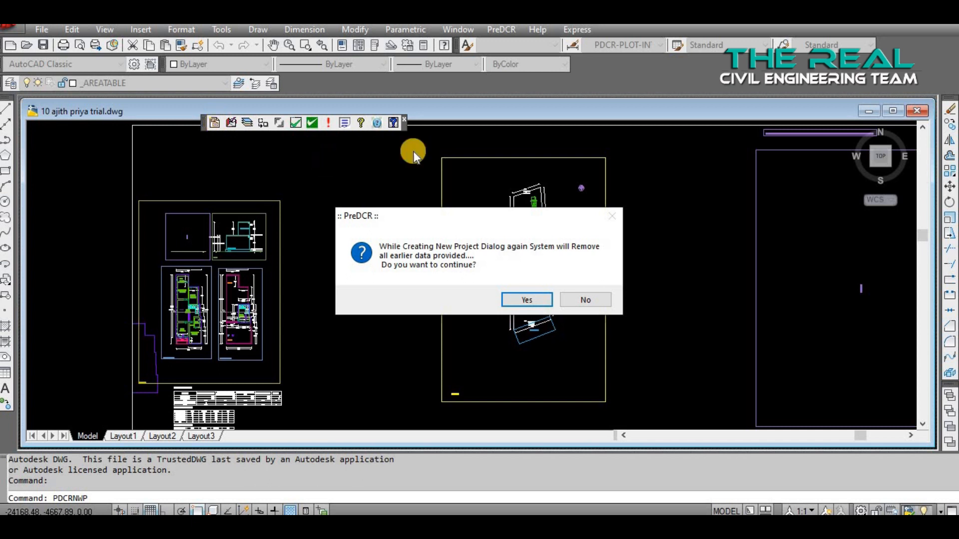
{"action": "left_click", "coordinate": [531, 299]}
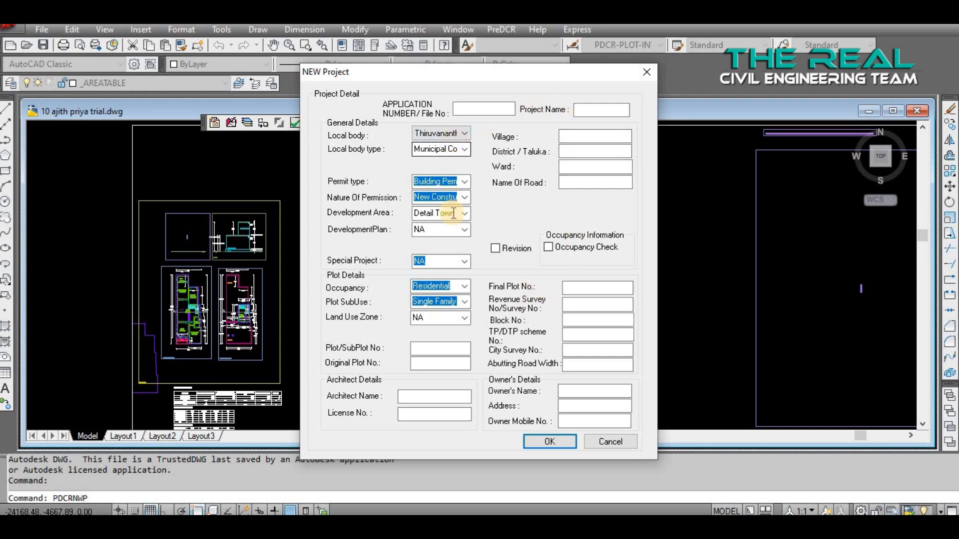
{"action": "left_click", "coordinate": [465, 216]}
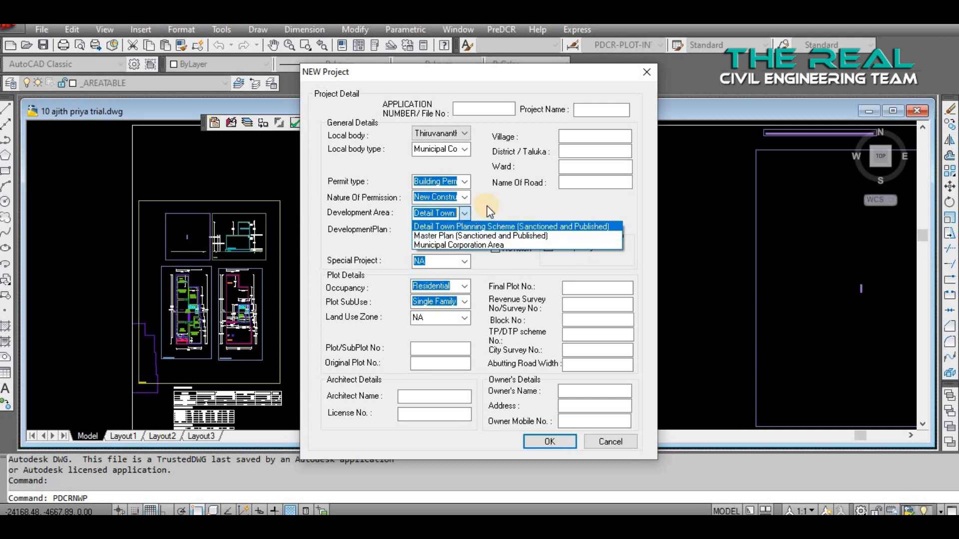
{"action": "left_click", "coordinate": [488, 207]}
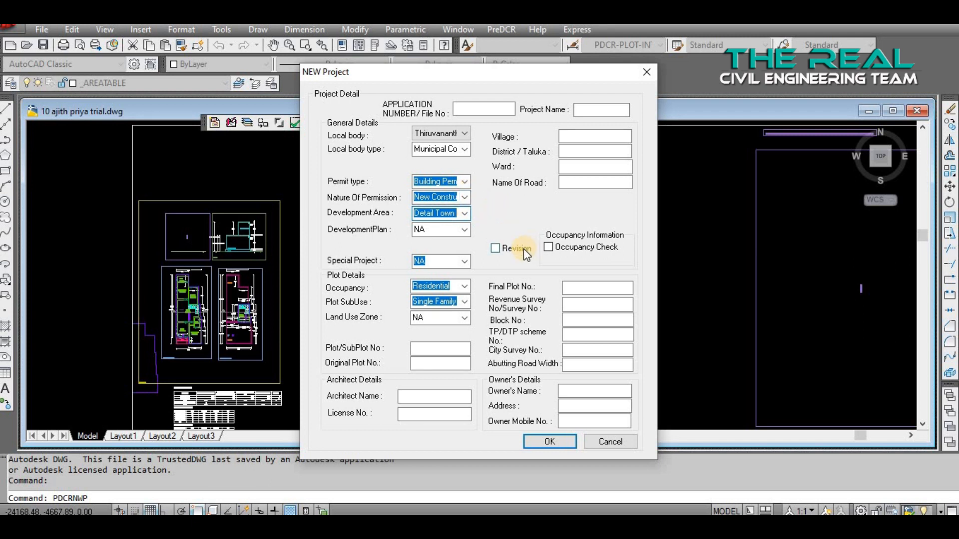
{"action": "left_click", "coordinate": [549, 247]}
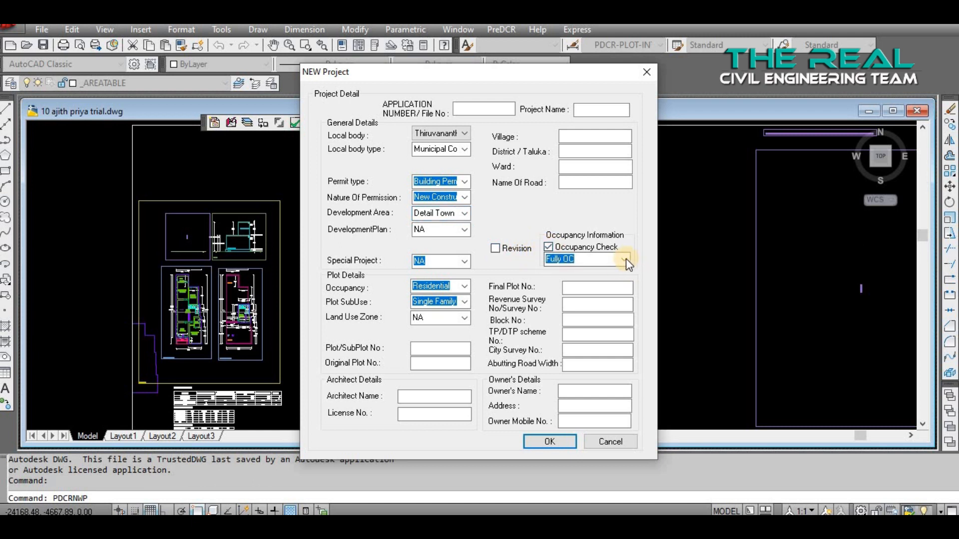
{"action": "left_click", "coordinate": [624, 259]}
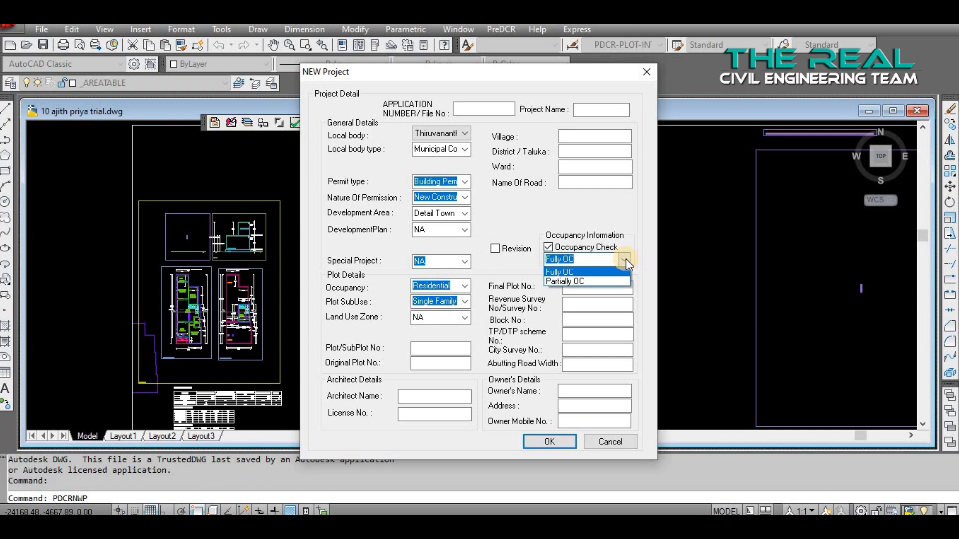
{"action": "left_click", "coordinate": [504, 255]}
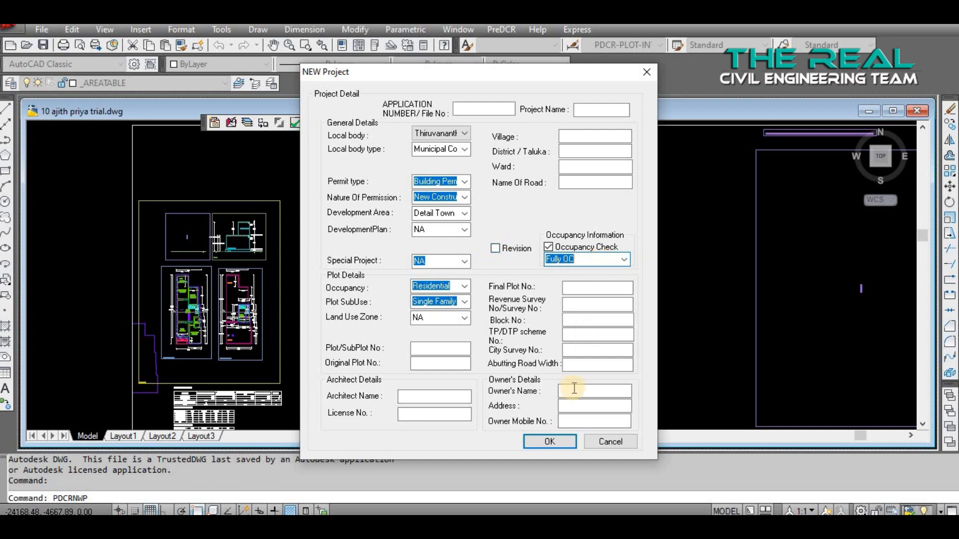
{"action": "left_click", "coordinate": [559, 442]}
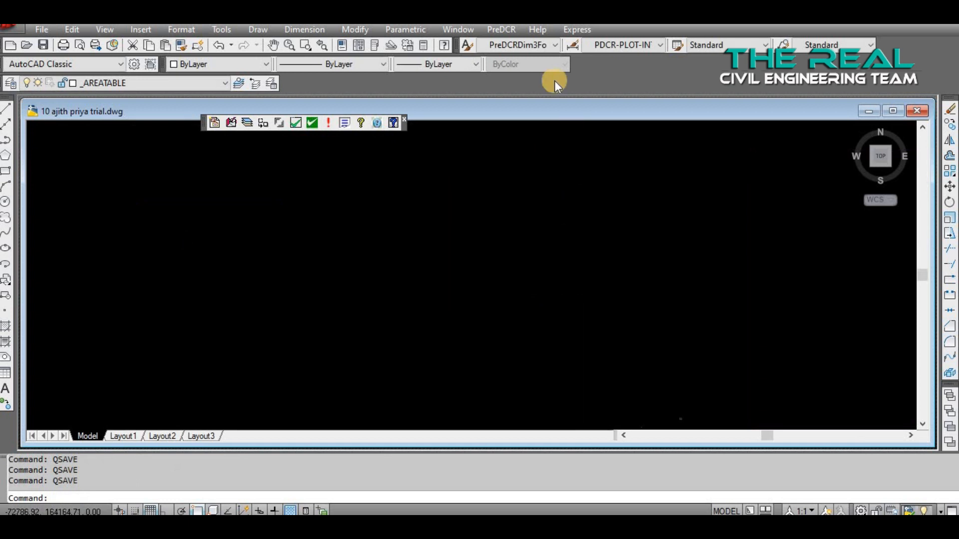
Turn the drawing's hidden layers back on with the PreDCR layer tool PDCRSAL
{"action": "left_click", "coordinate": [496, 28]}
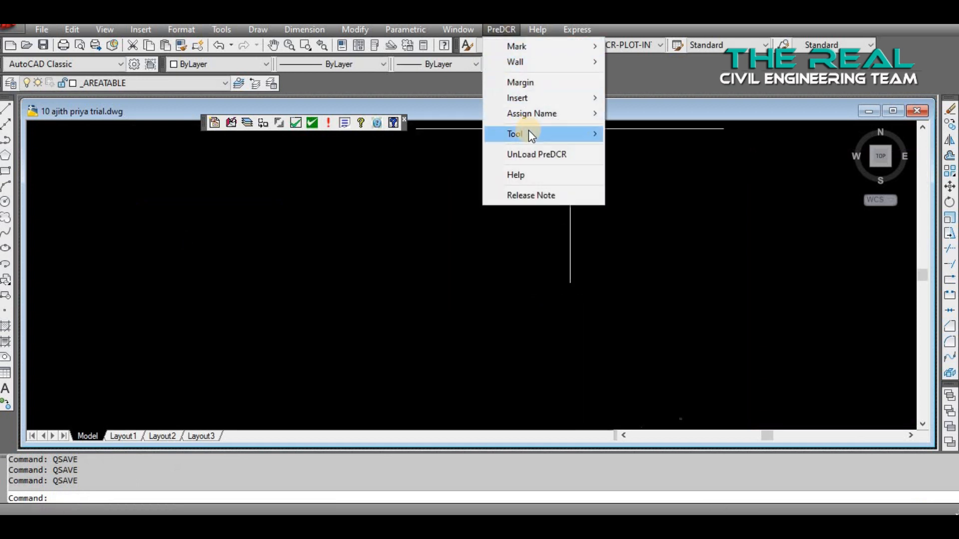
{"action": "mouse_move", "coordinate": [529, 132]}
{"action": "left_click", "coordinate": [662, 181]}
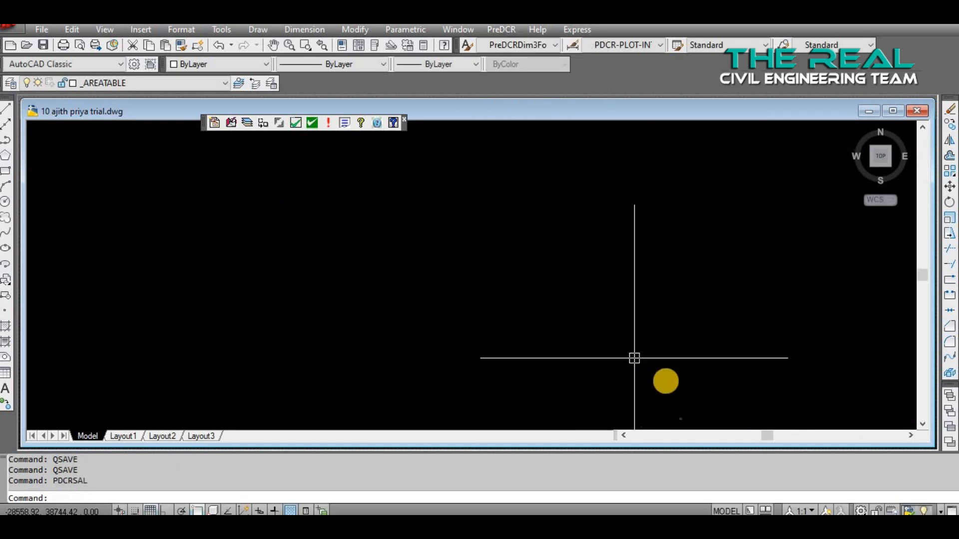
{"action": "scroll", "coordinate": [619, 263], "scroll_direction": "down", "scroll_amount": 2}
{"action": "scroll", "coordinate": [581, 322], "scroll_direction": "up", "scroll_amount": 3}
{"action": "scroll", "coordinate": [544, 276], "scroll_direction": "up", "scroll_amount": 5}
{"action": "scroll", "coordinate": [610, 326], "scroll_direction": "up", "scroll_amount": 5}
{"action": "scroll", "coordinate": [676, 292], "scroll_direction": "up", "scroll_amount": 5}
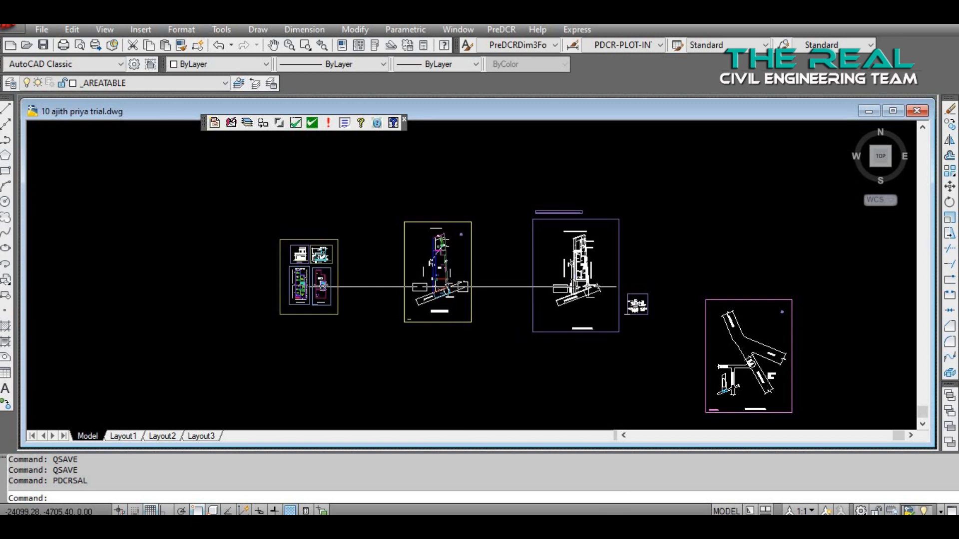
Switch to the PDF viewer, review the "1.Proposed for OC not marked" and "2 BUA increased" reports, and return to the AutoCAD drawing
{"action": "left_click", "coordinate": [649, 525]}
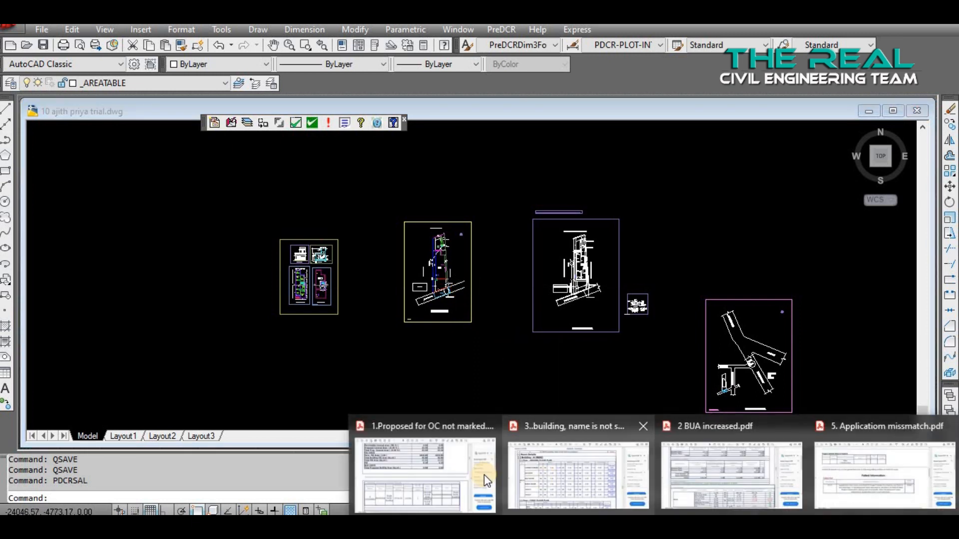
{"action": "left_click", "coordinate": [456, 474]}
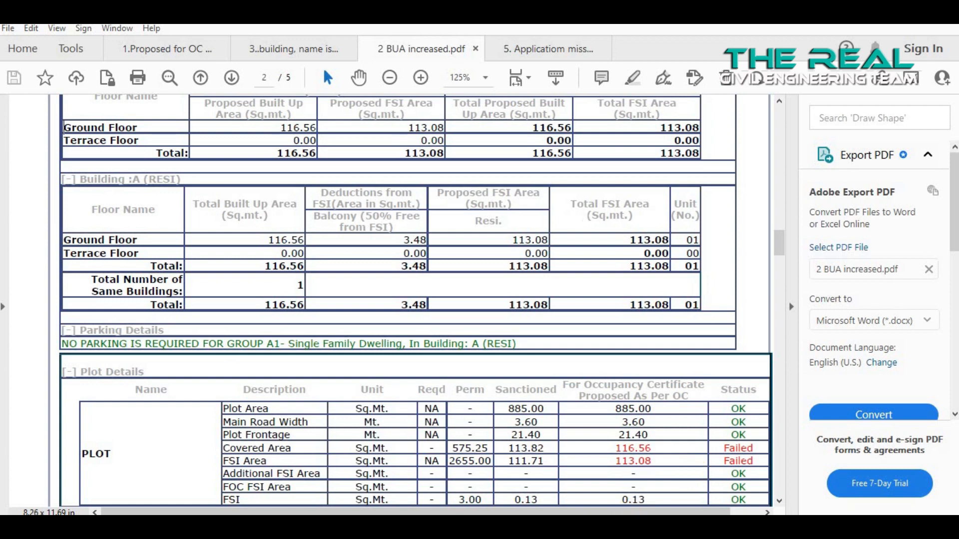
{"action": "left_click", "coordinate": [612, 526]}
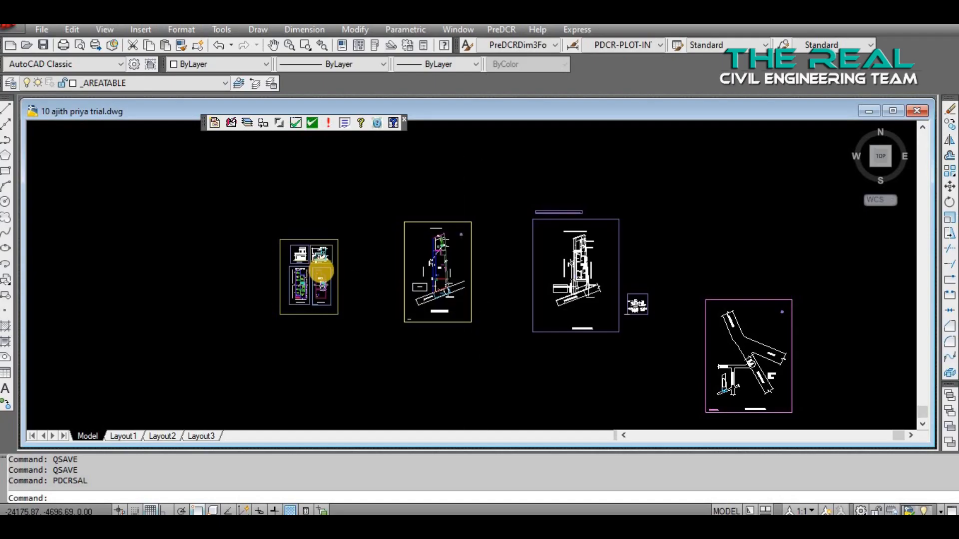
Mark the boundary polyline of building A (RESIDENCE), including its floors and FSI, as Proposed for Occupancy
{"action": "scroll", "coordinate": [321, 267], "scroll_direction": "up", "scroll_amount": 5}
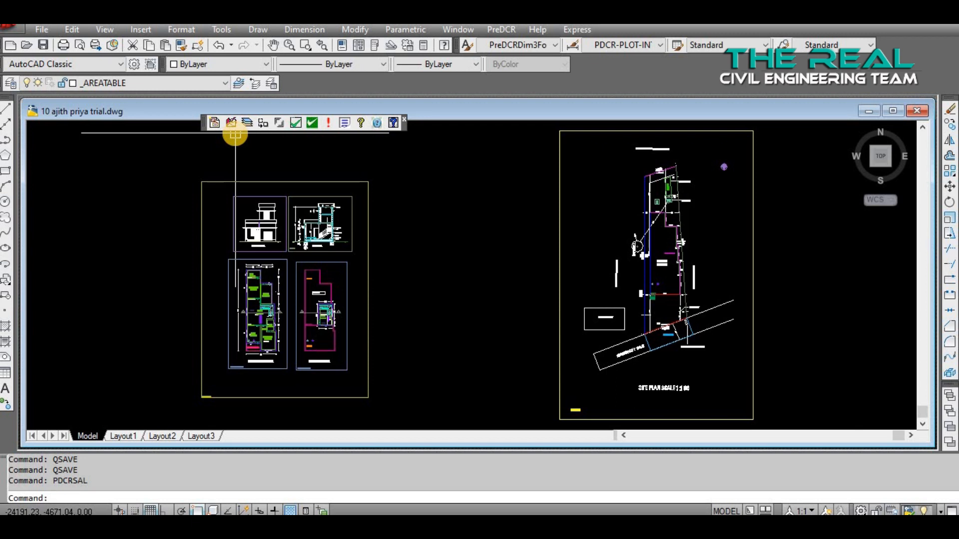
{"action": "left_click", "coordinate": [490, 29]}
{"action": "mouse_move", "coordinate": [519, 50]}
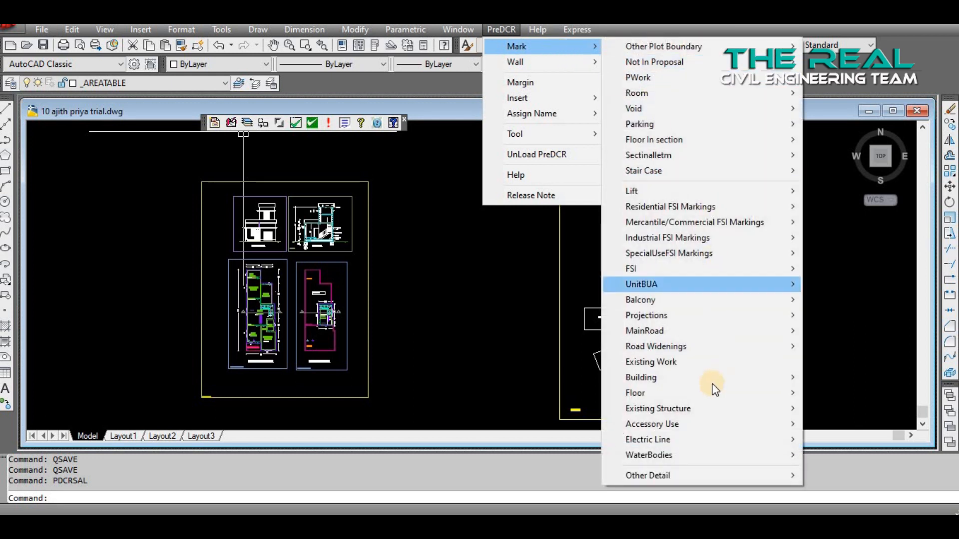
{"action": "mouse_move", "coordinate": [710, 373]}
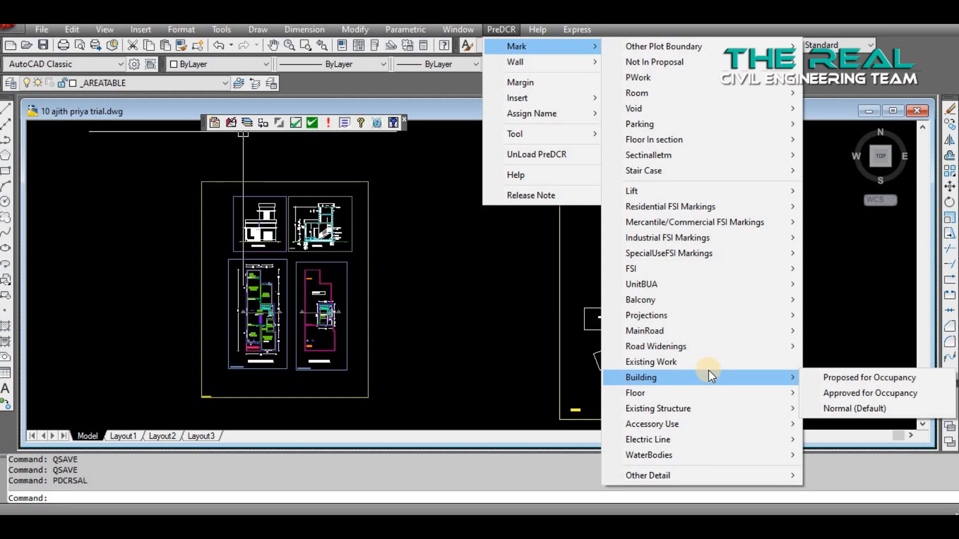
{"action": "left_click", "coordinate": [832, 379]}
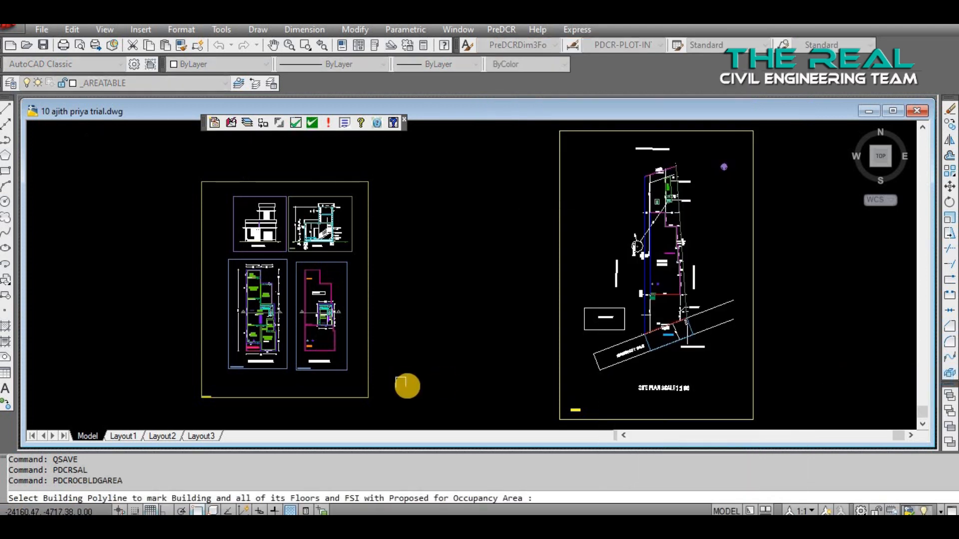
{"action": "scroll", "coordinate": [227, 415], "scroll_direction": "up", "scroll_amount": 10}
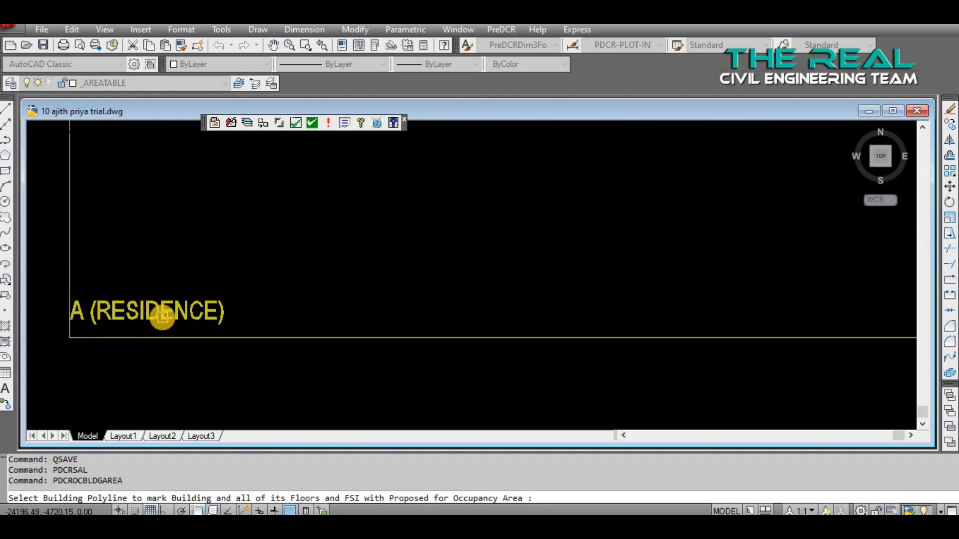
{"action": "scroll", "coordinate": [175, 279], "scroll_direction": "down", "scroll_amount": 10}
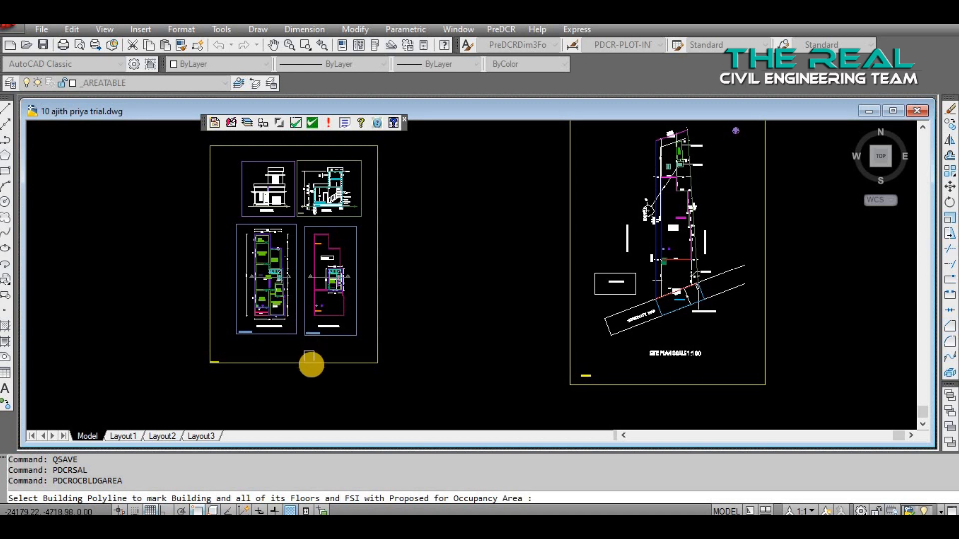
{"action": "left_click", "coordinate": [311, 365]}
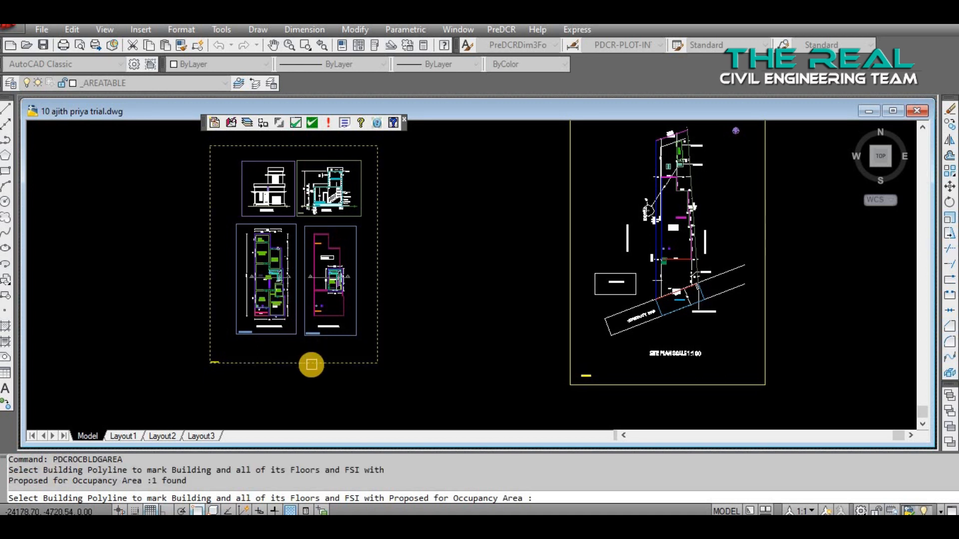
{"action": "key", "text": "Return"}
Check the linetype of the ground floor plan and terrace floor plan boundary polylines
{"action": "mouse_move", "coordinate": [450, 316]}
{"action": "middle_mouse_down"}
{"action": "mouse_move", "coordinate": [396, 285]}
{"action": "mouse_move", "coordinate": [395, 293]}
{"action": "middle_mouse_up"}
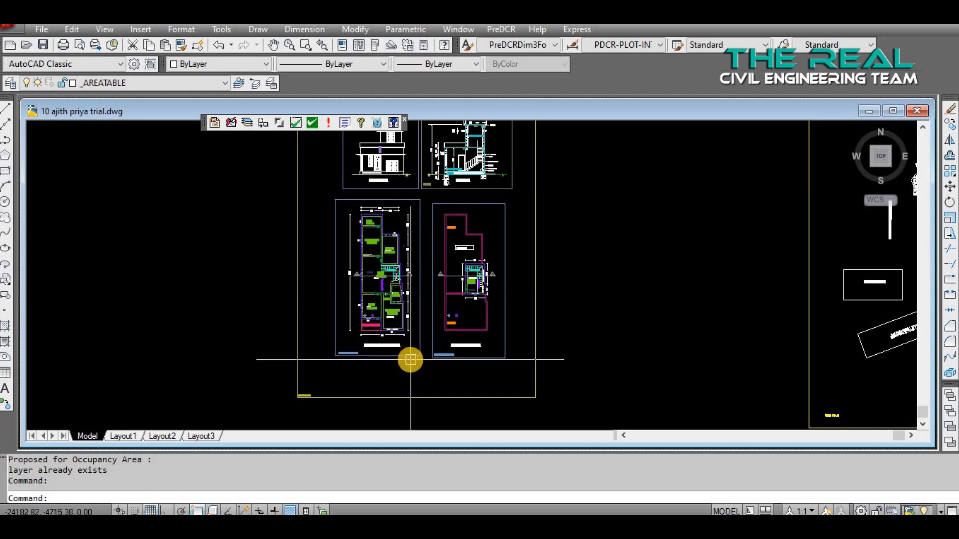
{"action": "scroll", "coordinate": [410, 355], "scroll_direction": "up", "scroll_amount": 5}
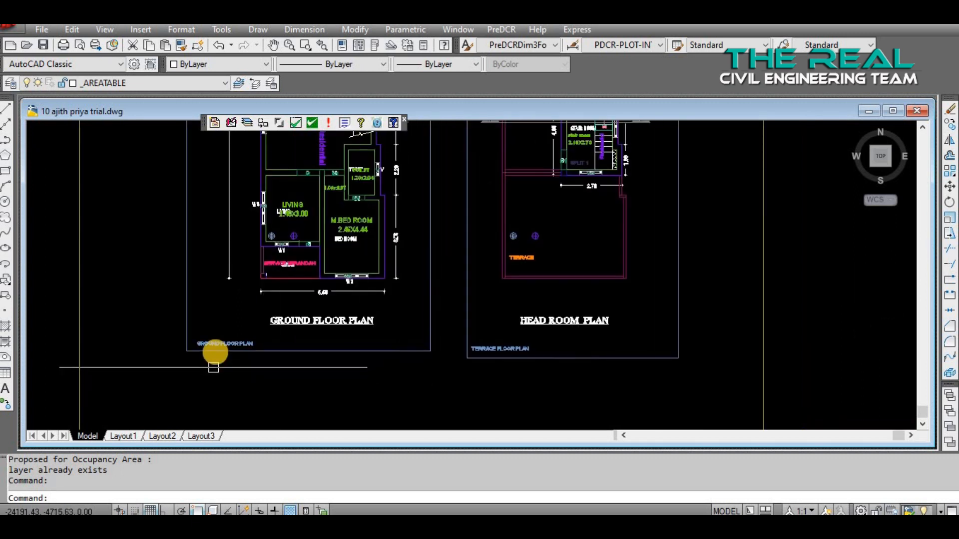
{"action": "scroll", "coordinate": [215, 352], "scroll_direction": "up", "scroll_amount": 5}
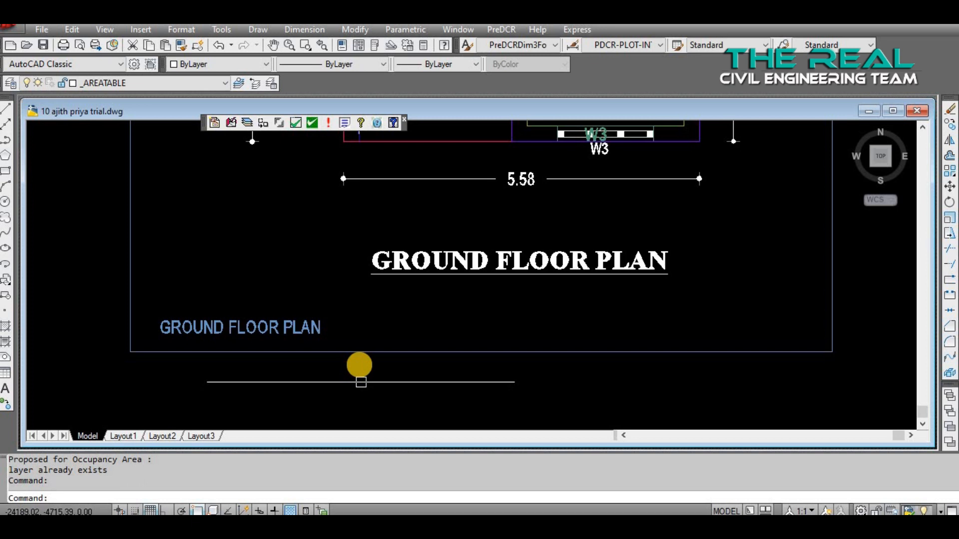
{"action": "left_click", "coordinate": [363, 353]}
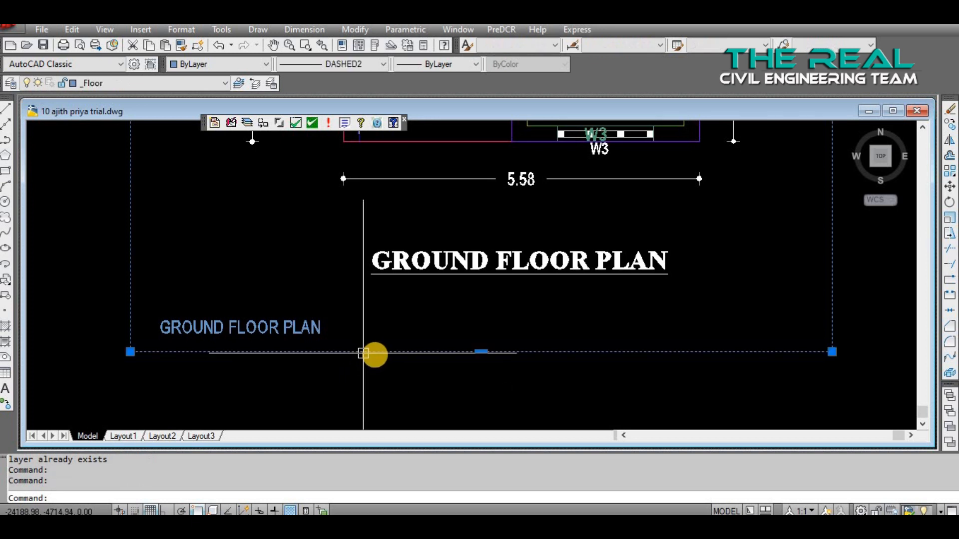
{"action": "left_click", "coordinate": [349, 64]}
{"action": "left_click", "coordinate": [350, 64]}
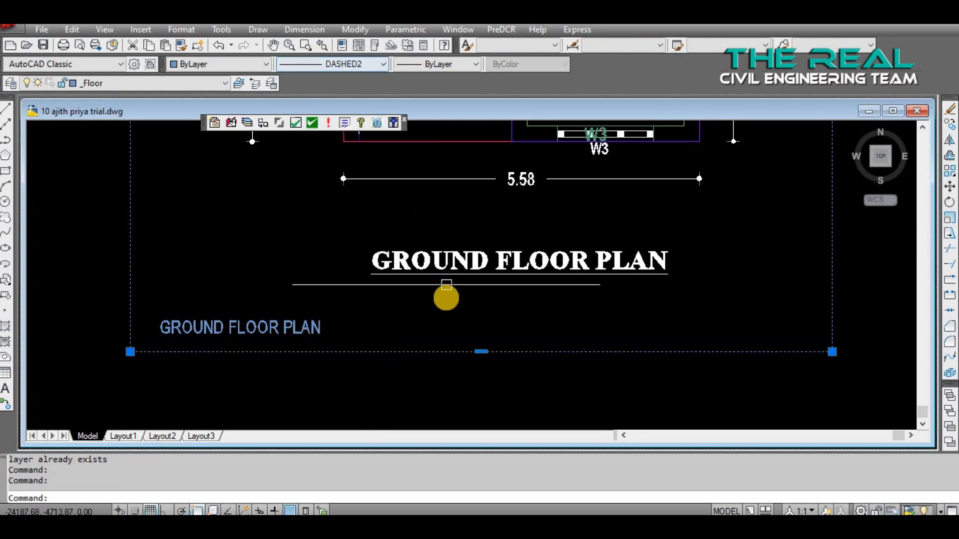
{"action": "scroll", "coordinate": [445, 293], "scroll_direction": "down", "scroll_amount": 4}
{"action": "middle_click_drag", "start_coordinate": [553, 386], "coordinate": [448, 380]}
{"action": "key", "text": "Escape"}
{"action": "left_click", "coordinate": [614, 321]}
{"action": "left_click", "coordinate": [345, 64]}
{"action": "left_click", "coordinate": [344, 64]}
{"action": "key", "text": "Escape"}
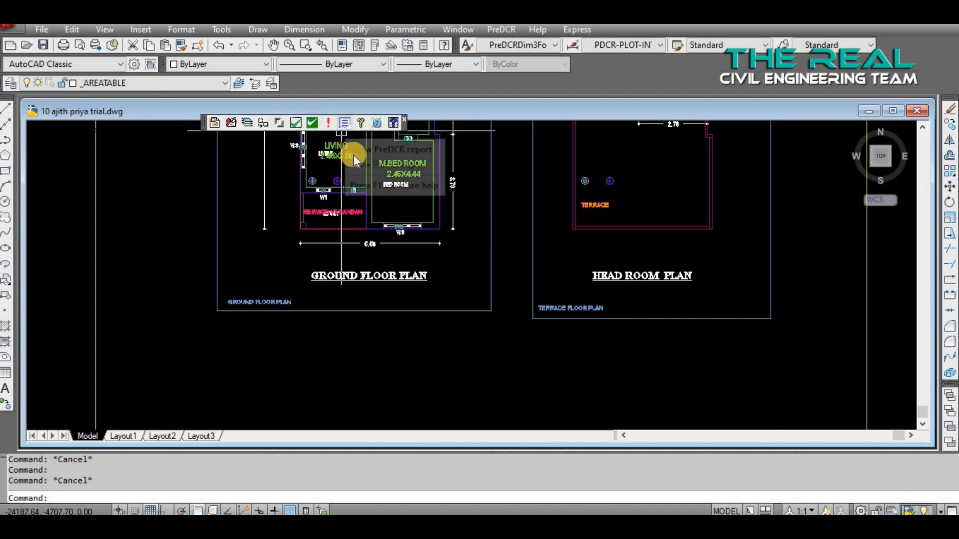
Examine the site plan, including the A-1 (RESIDENCE) label of the proposed work and its layer and linetype
{"action": "scroll", "coordinate": [428, 282], "scroll_direction": "down", "scroll_amount": 5}
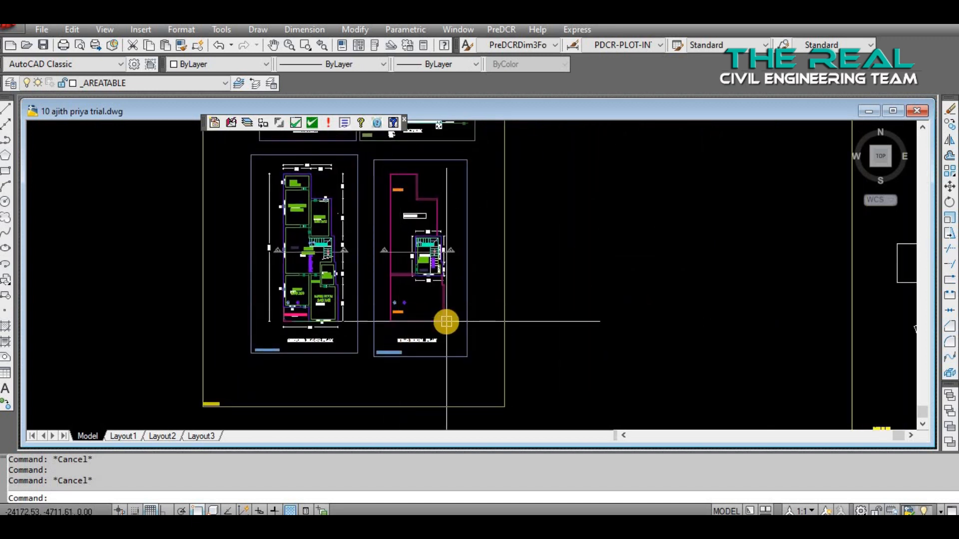
{"action": "middle_click_drag", "start_coordinate": [501, 297], "coordinate": [414, 346]}
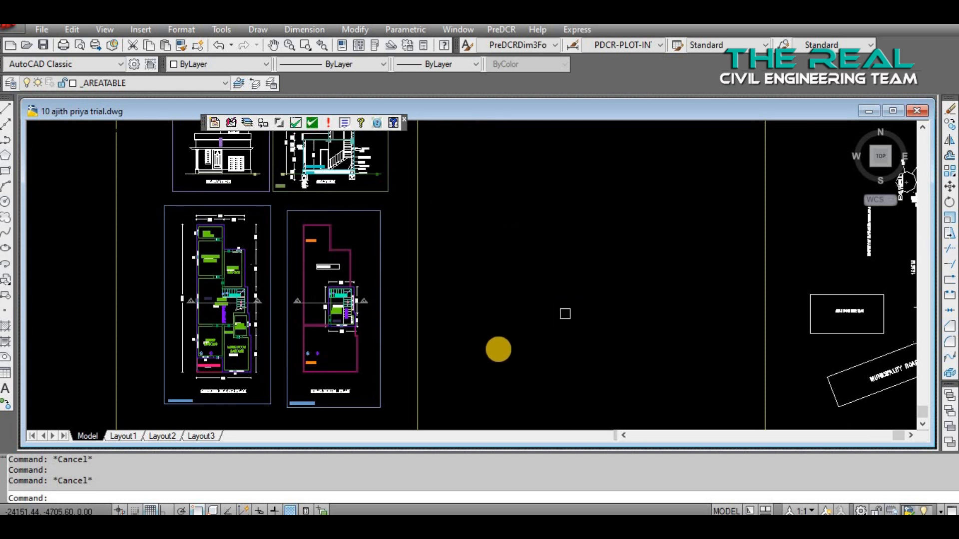
{"action": "middle_click_drag", "start_coordinate": [509, 347], "coordinate": [374, 299]}
{"action": "middle_click_drag", "start_coordinate": [618, 314], "coordinate": [409, 340]}
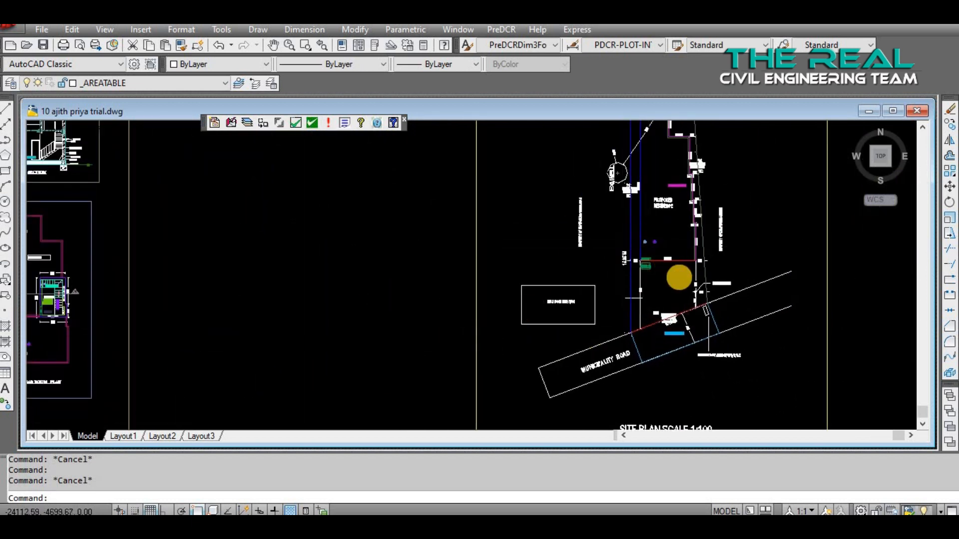
{"action": "scroll", "coordinate": [676, 276], "scroll_direction": "up", "scroll_amount": 6}
{"action": "scroll", "coordinate": [677, 285], "scroll_direction": "down", "scroll_amount": 5}
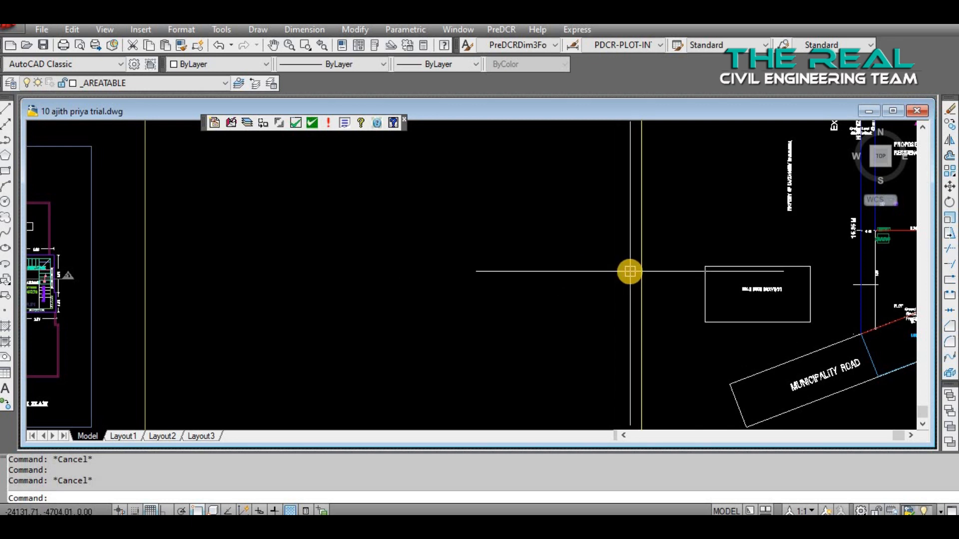
{"action": "scroll", "coordinate": [649, 277], "scroll_direction": "down", "scroll_amount": 5}
{"action": "middle_click_drag", "start_coordinate": [675, 285], "coordinate": [531, 331]}
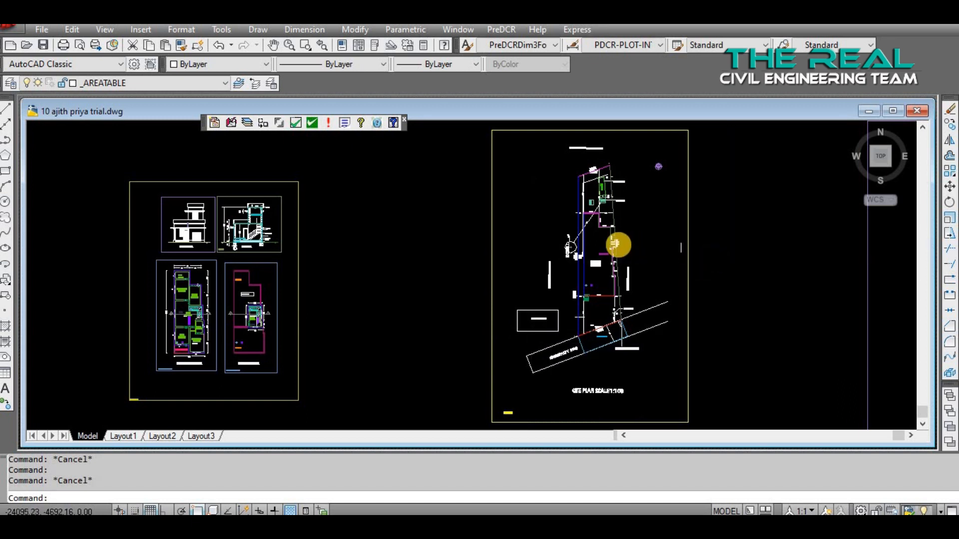
{"action": "scroll", "coordinate": [599, 255], "scroll_direction": "up", "scroll_amount": 6}
{"action": "scroll", "coordinate": [571, 260], "scroll_direction": "up", "scroll_amount": 6}
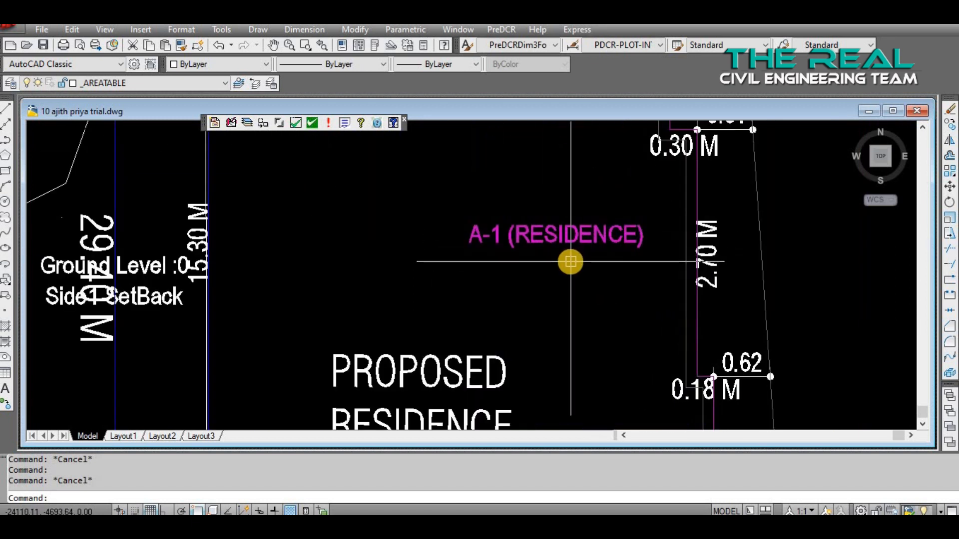
{"action": "scroll", "coordinate": [572, 259], "scroll_direction": "down", "scroll_amount": 4}
{"action": "mouse_move", "coordinate": [572, 259]}
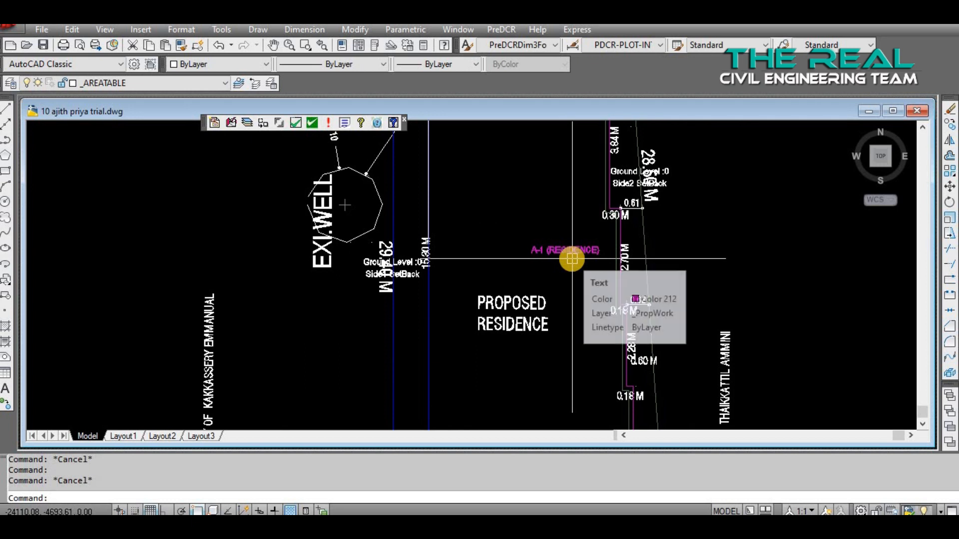
{"action": "scroll", "coordinate": [572, 259], "scroll_direction": "up", "scroll_amount": 3}
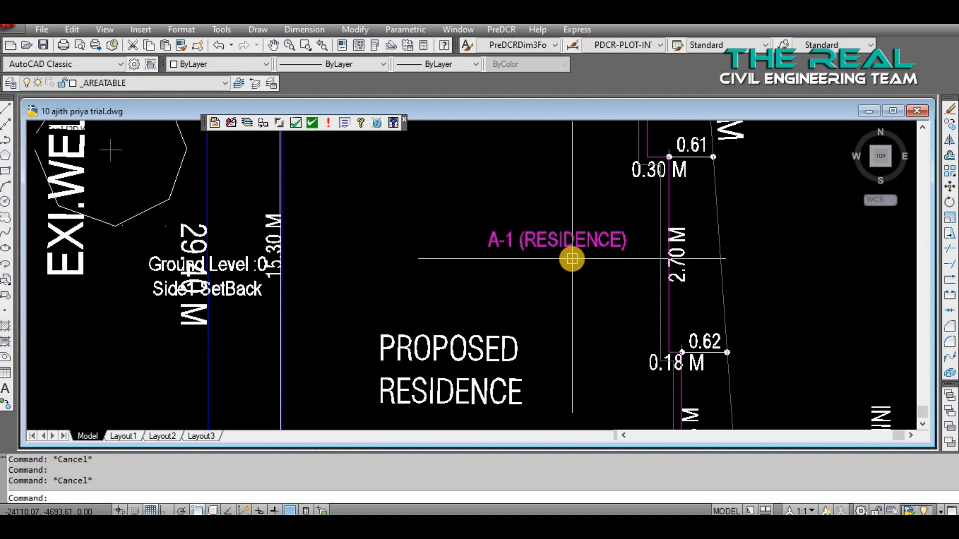
{"action": "scroll", "coordinate": [590, 256], "scroll_direction": "down", "scroll_amount": 5}
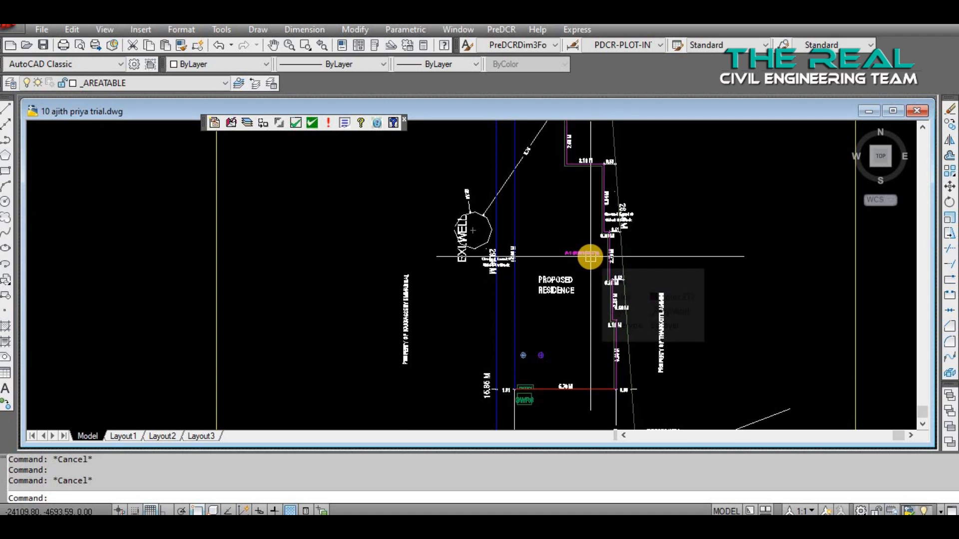
{"action": "scroll", "coordinate": [590, 256], "scroll_direction": "down", "scroll_amount": 4}
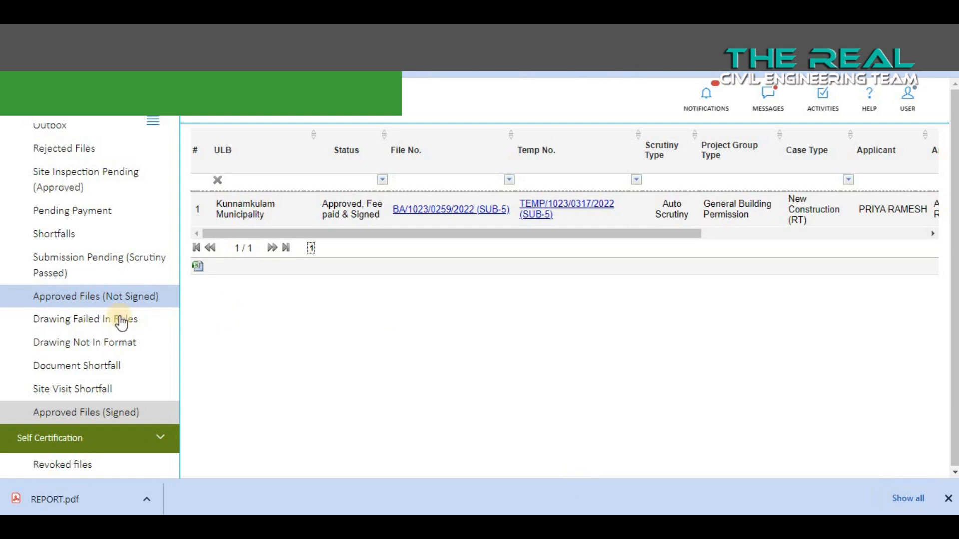
Switch to the building permit portal and review the Permit process lists for Draft Application and Approved Files (Signed)
{"action": "scroll", "coordinate": [105, 304], "scroll_direction": "up", "scroll_amount": 2}
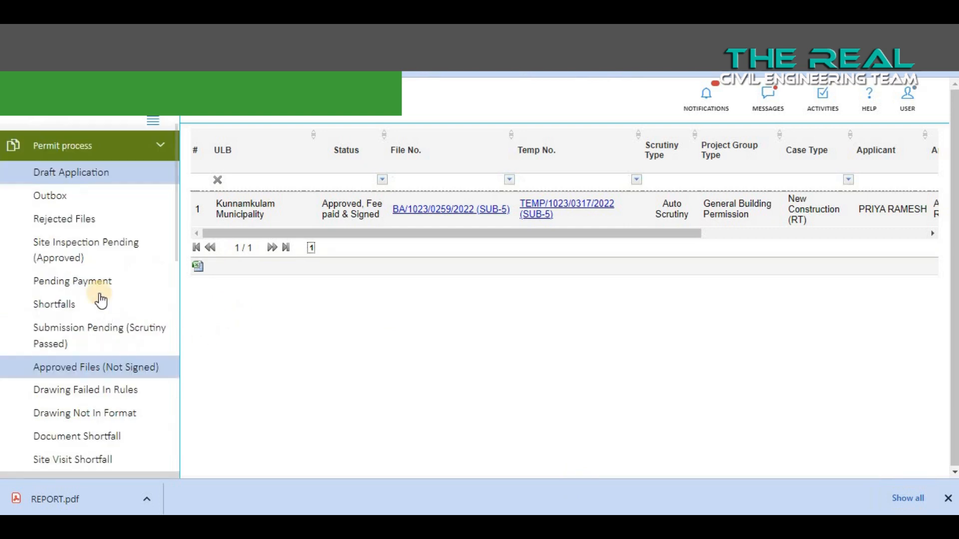
{"action": "left_click", "coordinate": [85, 175]}
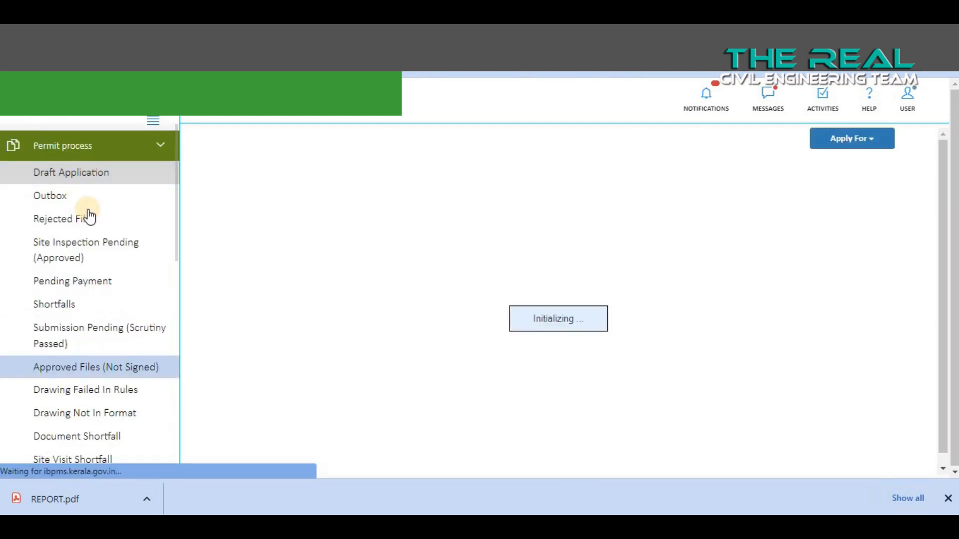
{"action": "scroll", "coordinate": [92, 285], "scroll_direction": "down", "scroll_amount": 3}
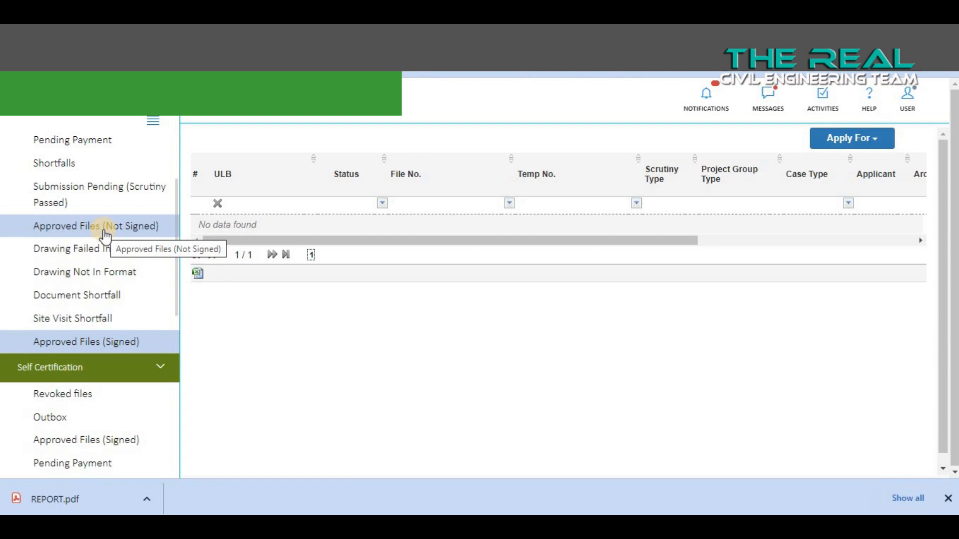
{"action": "left_click", "coordinate": [132, 342]}
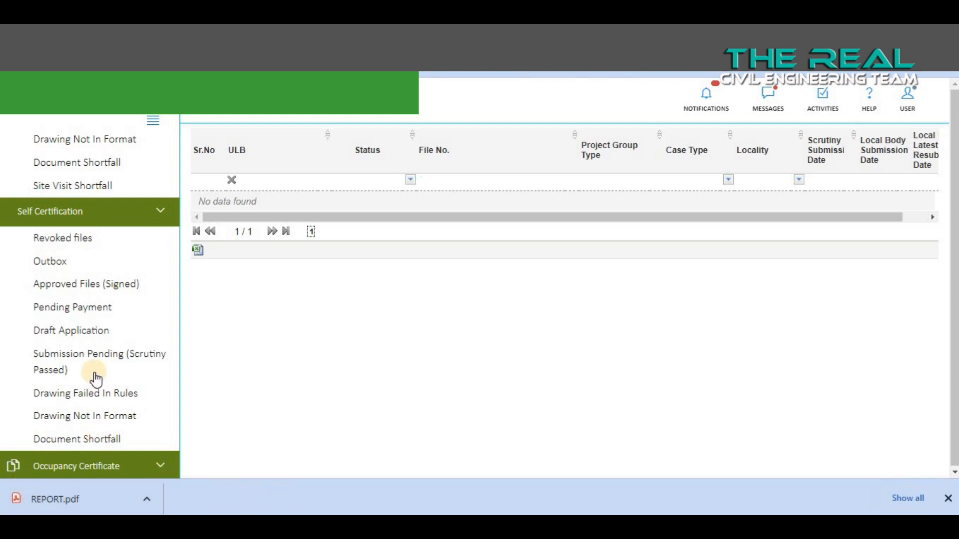
{"action": "scroll", "coordinate": [100, 340], "scroll_direction": "up", "scroll_amount": 5}
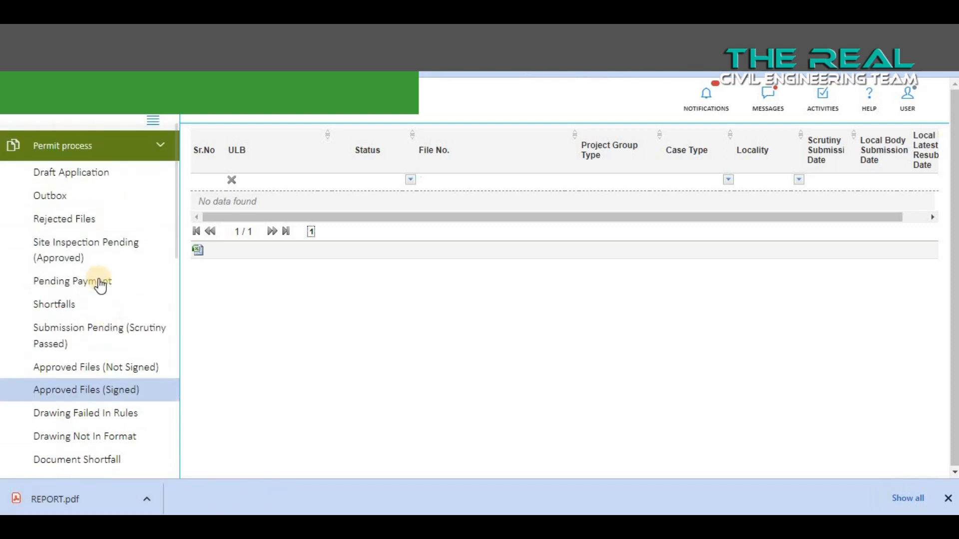
{"action": "left_click", "coordinate": [85, 171]}
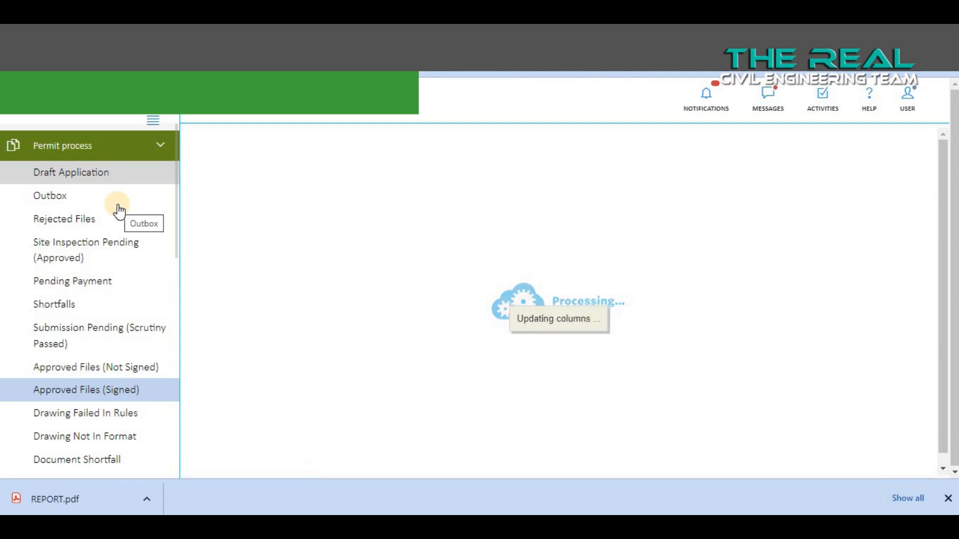
Open the Occupancy Certificate draft applications and start a new completion intimation
{"action": "scroll", "coordinate": [123, 380], "scroll_direction": "down", "scroll_amount": 5}
{"action": "scroll", "coordinate": [110, 390], "scroll_direction": "down", "scroll_amount": 5}
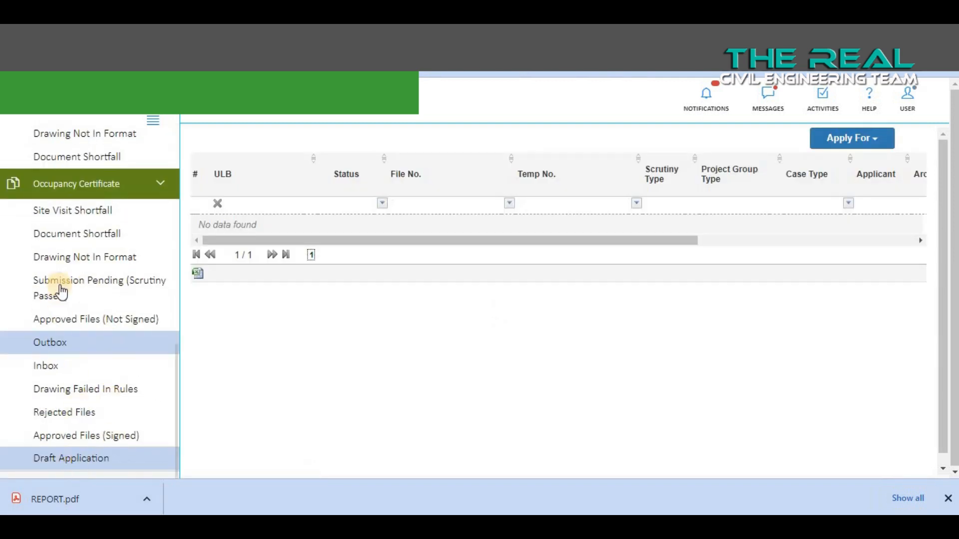
{"action": "left_click", "coordinate": [85, 469]}
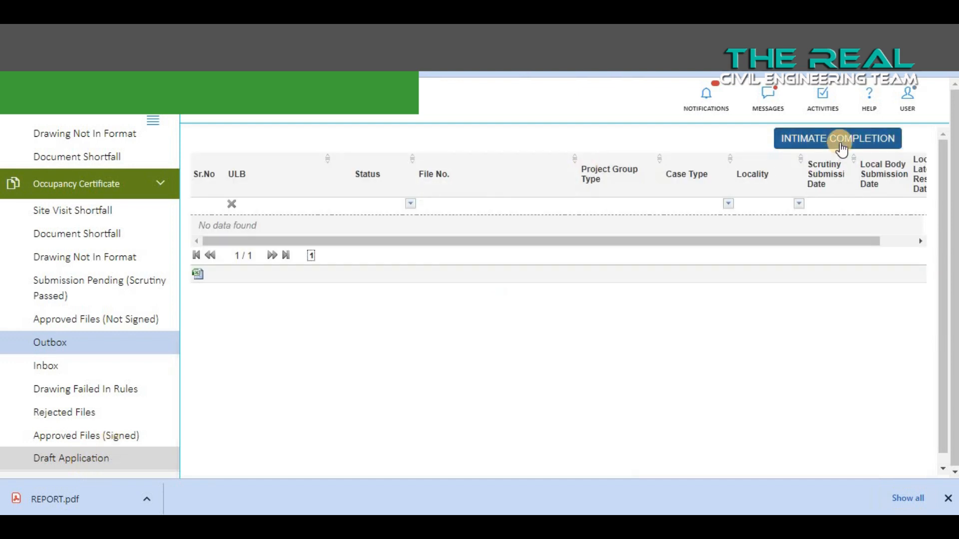
{"action": "left_click", "coordinate": [841, 147]}
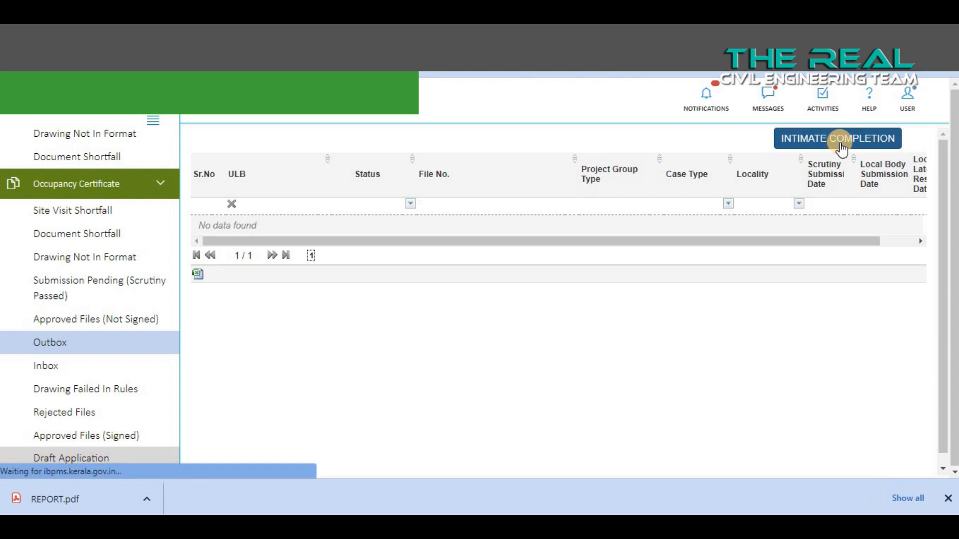
Enter the approved project's building permission number in the application info and find its permission details
{"action": "left_click", "coordinate": [464, 226]}
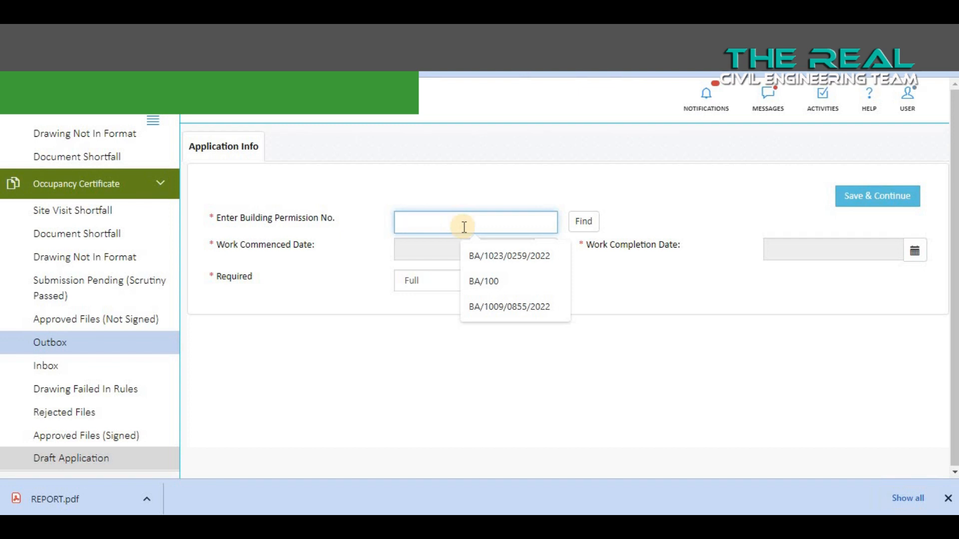
{"action": "left_click", "coordinate": [500, 305]}
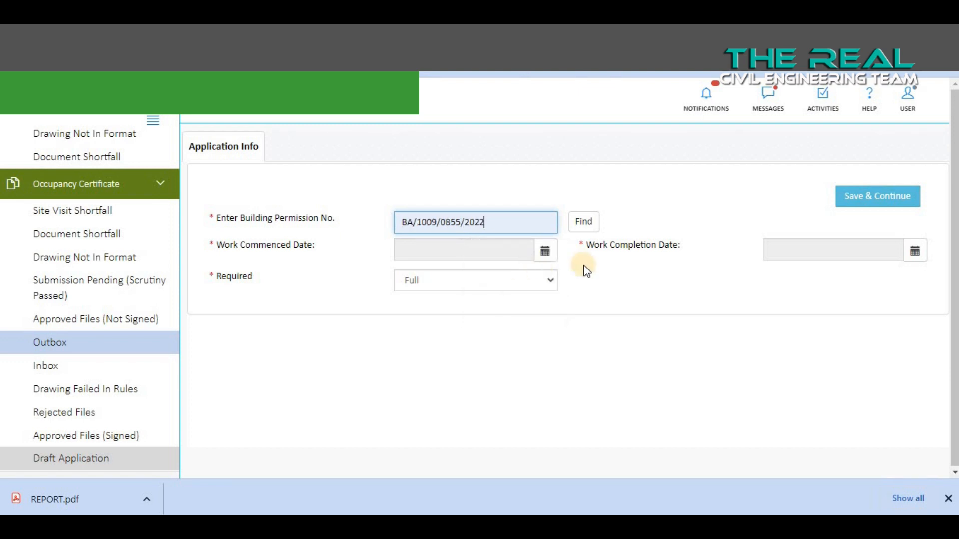
{"action": "left_click", "coordinate": [585, 226]}
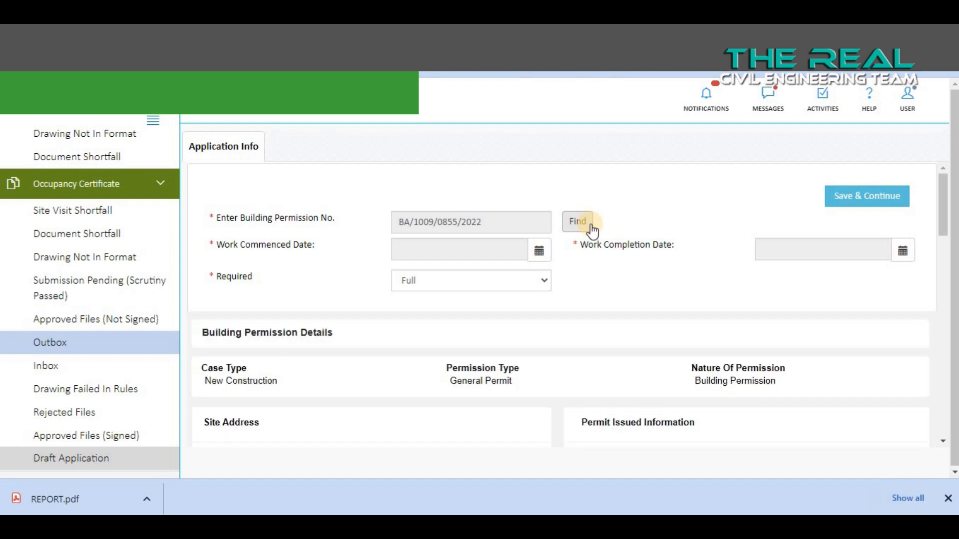
Review the building permission details, including site address, applicant's information, and the drawing plan, scrutiny report and permission letter links
{"action": "scroll", "coordinate": [620, 342], "scroll_direction": "down", "scroll_amount": 10}
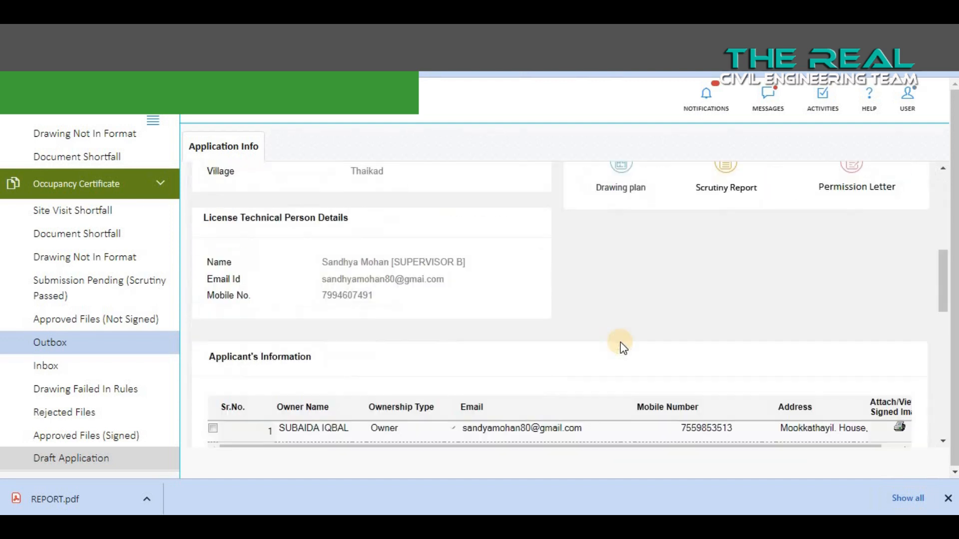
{"action": "scroll", "coordinate": [620, 343], "scroll_direction": "up", "scroll_amount": 5}
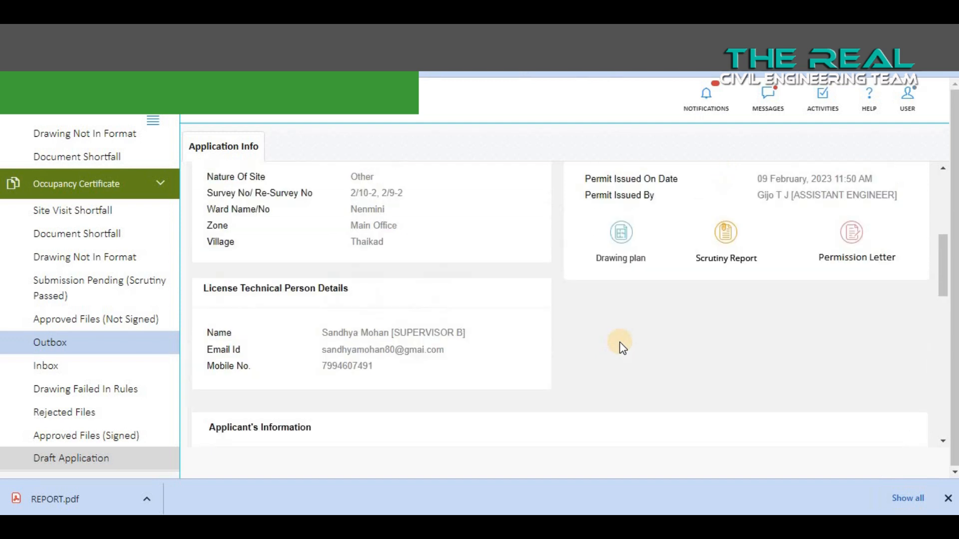
{"action": "scroll", "coordinate": [609, 350], "scroll_direction": "up", "scroll_amount": 2}
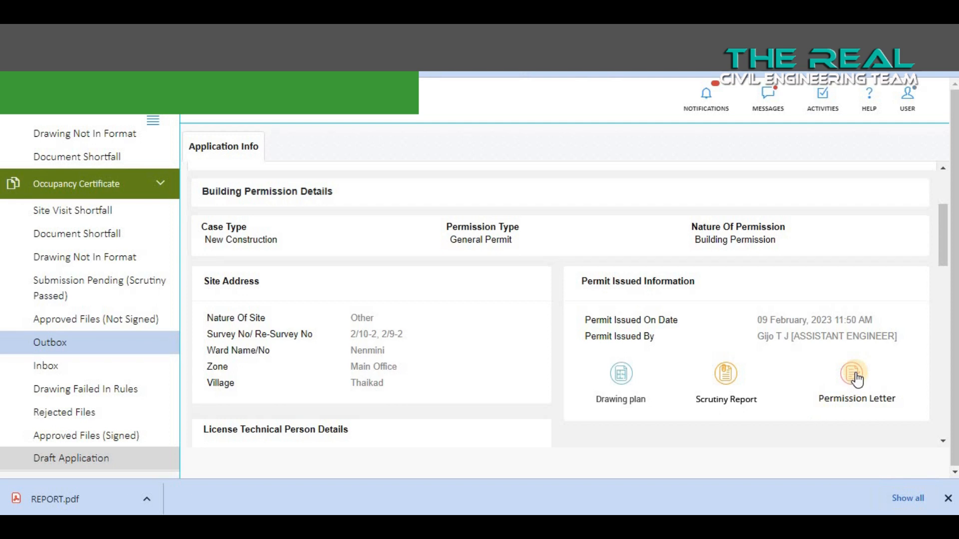
{"action": "scroll", "coordinate": [834, 371], "scroll_direction": "up", "scroll_amount": 1}
{"action": "scroll", "coordinate": [754, 422], "scroll_direction": "down", "scroll_amount": 1}
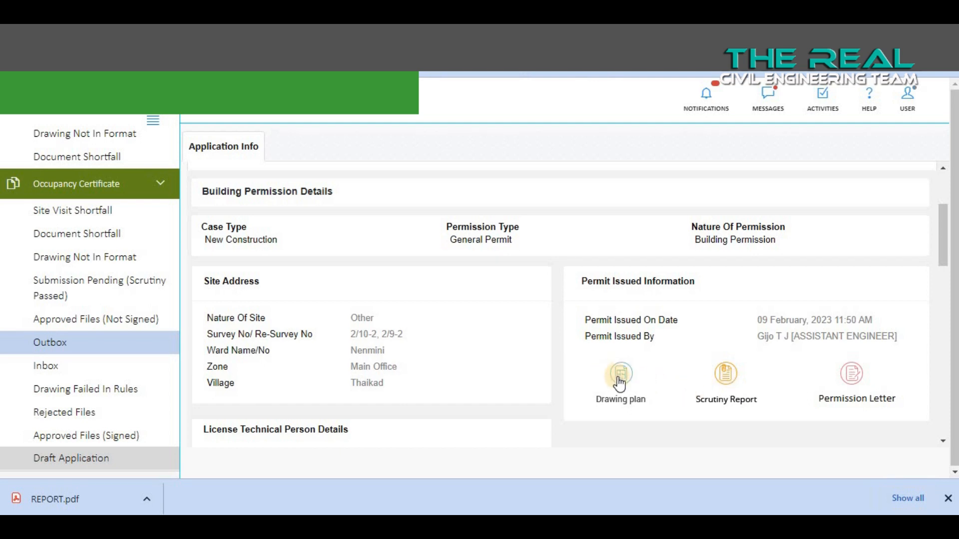
{"action": "scroll", "coordinate": [619, 384], "scroll_direction": "up", "scroll_amount": 1}
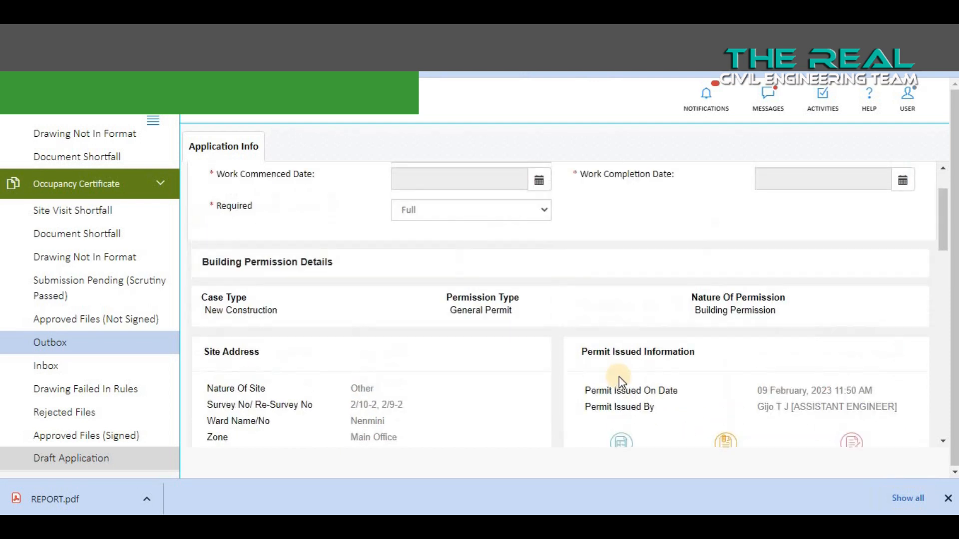
{"action": "scroll", "coordinate": [589, 364], "scroll_direction": "up", "scroll_amount": 1}
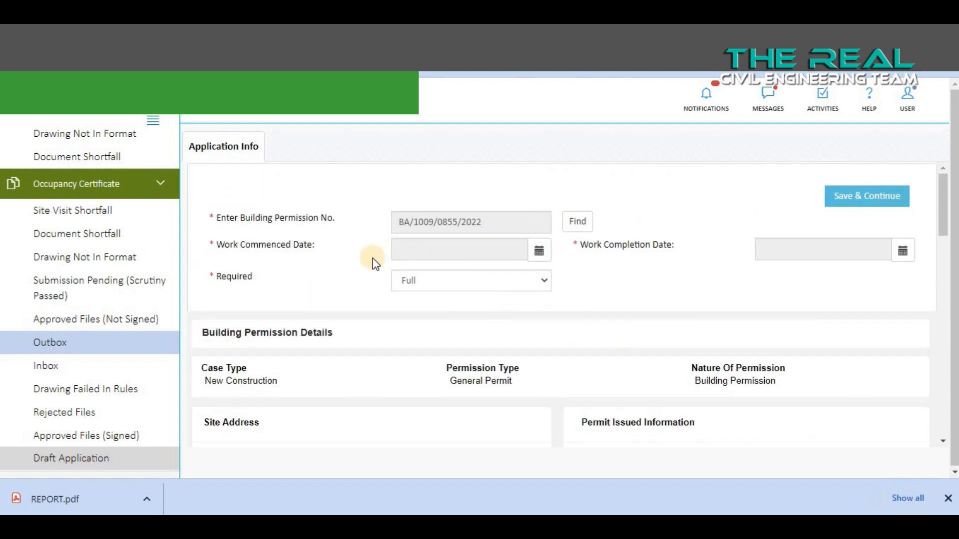
Examine the calendars for Work Commenced Date and Work Completion Date and the Required options, leaving Required at Full
{"action": "left_click", "coordinate": [547, 259]}
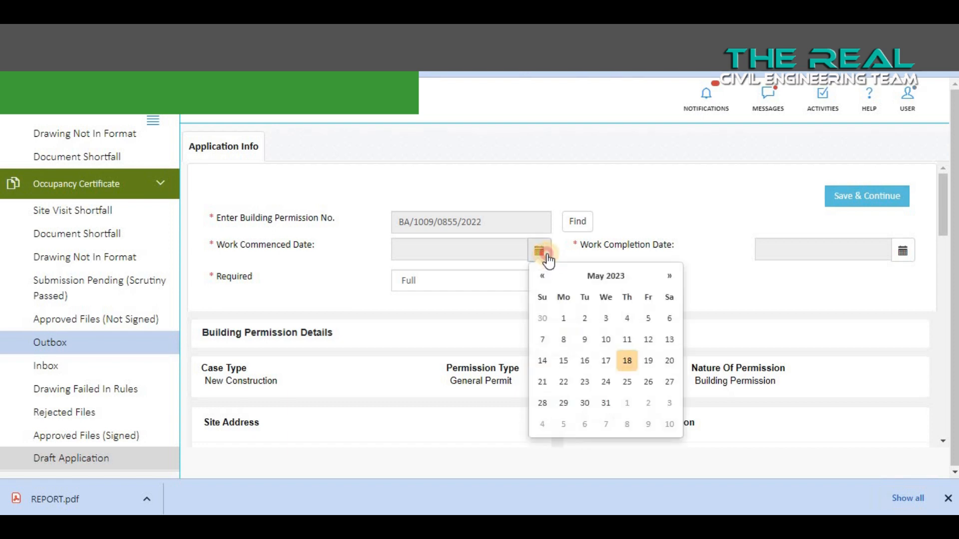
{"action": "left_click", "coordinate": [902, 256]}
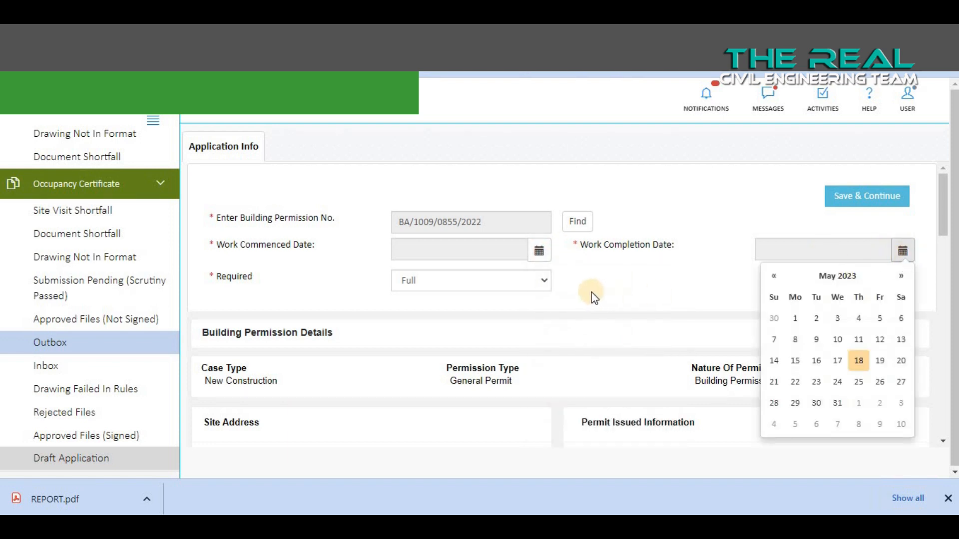
{"action": "left_click", "coordinate": [520, 284]}
{"action": "left_click", "coordinate": [529, 311]}
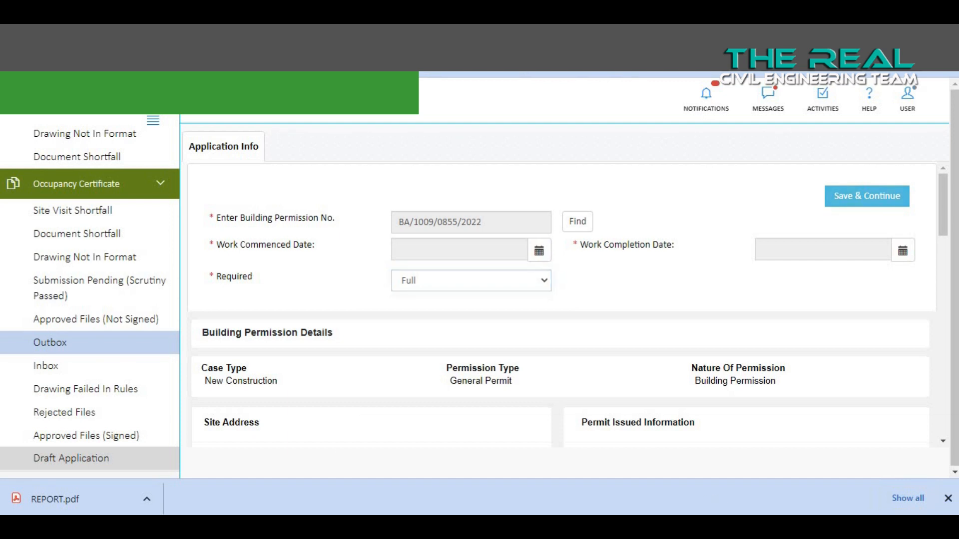
Switch to the PDF viewer, check the "2 BUA increased" report's area tables, and return to the permit portal
{"action": "left_click", "coordinate": [737, 493]}
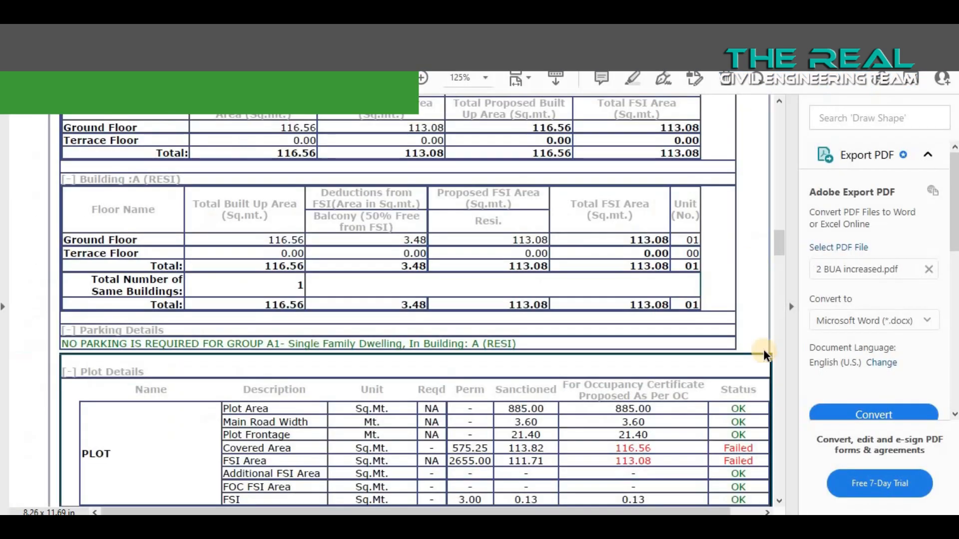
{"action": "mouse_move", "coordinate": [706, 525]}
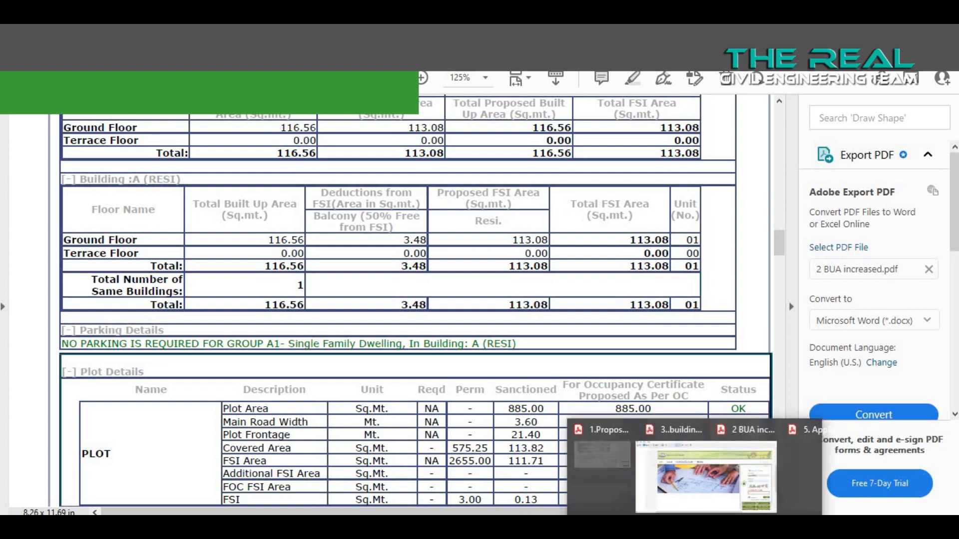
{"action": "left_click", "coordinate": [637, 526]}
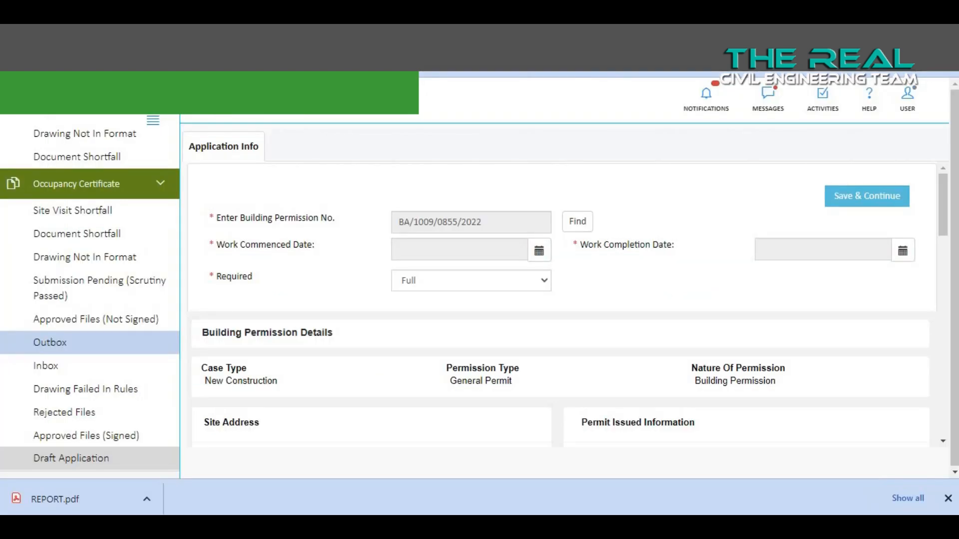
Check the Occupancy Certificate lists for Submission Pending (Scrutiny Passed) and Outbox
{"action": "left_click", "coordinate": [80, 293]}
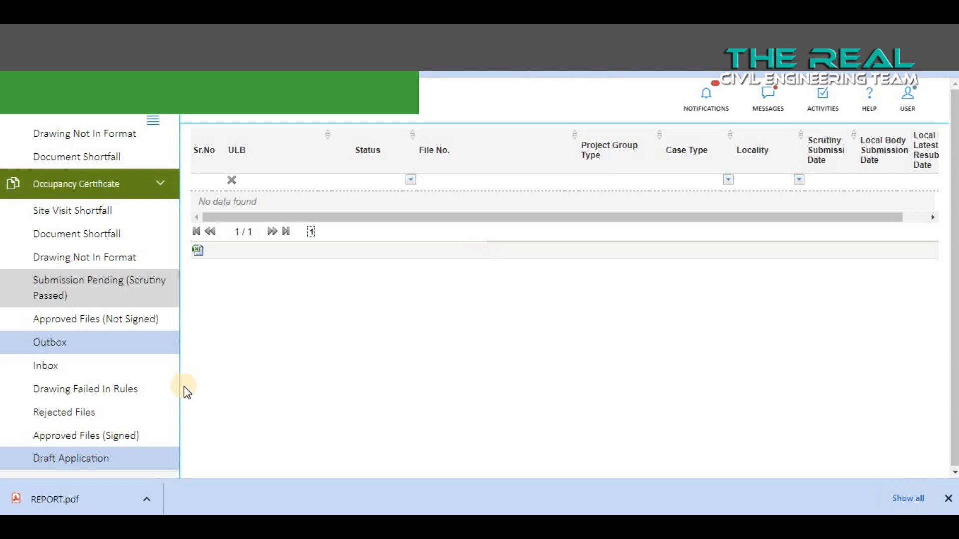
{"action": "left_click", "coordinate": [92, 344]}
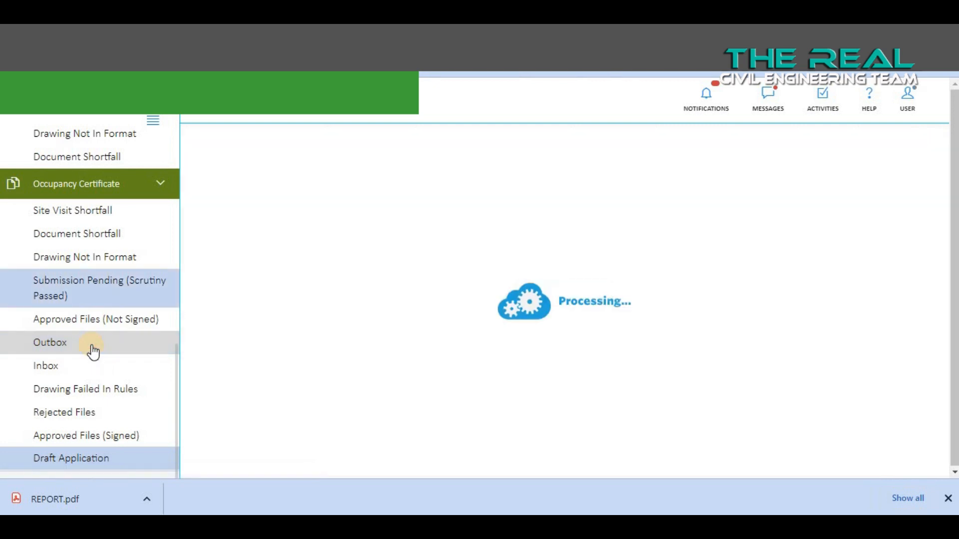